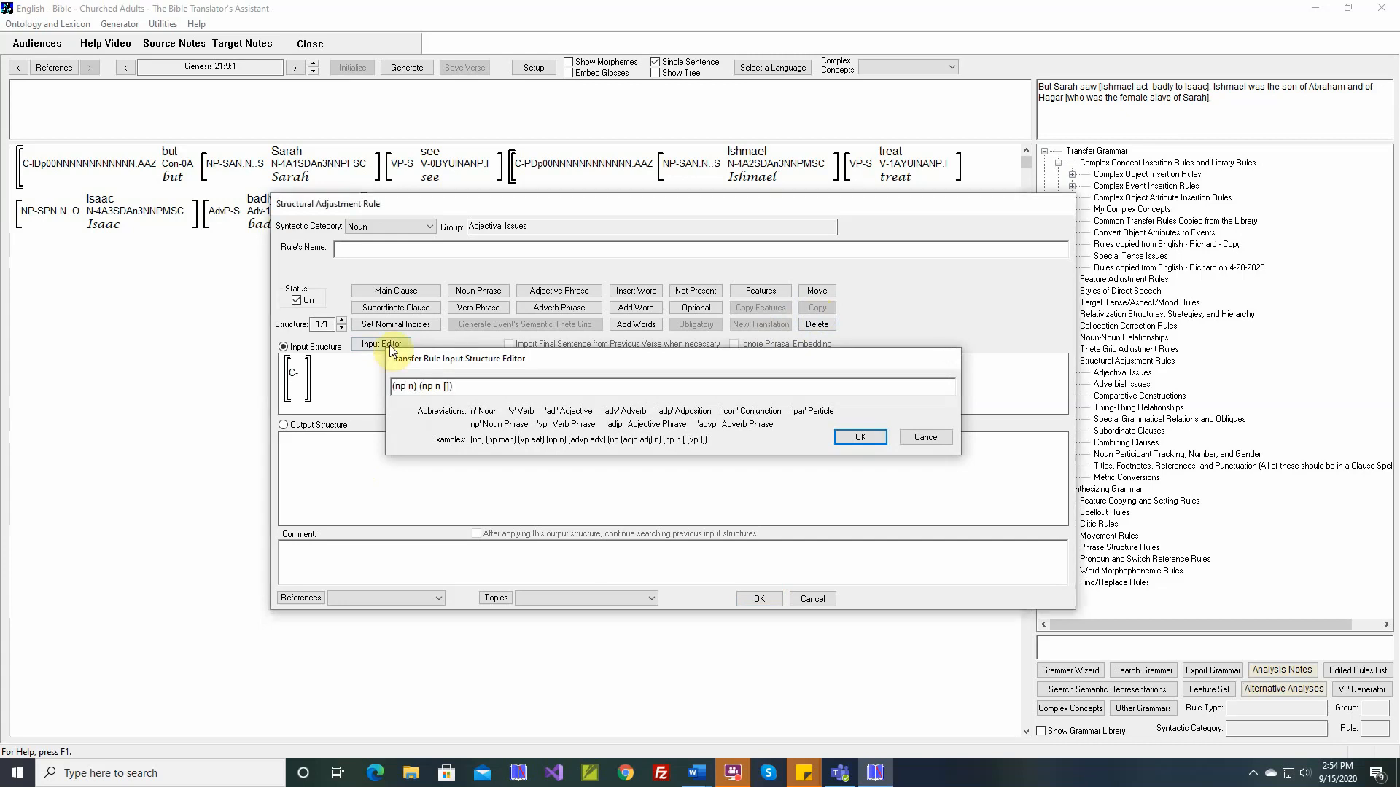
Step: Build the input structure (np n) (np n []), start the output structure, and copy its embedded clause into the first noun phrase
key("Return")
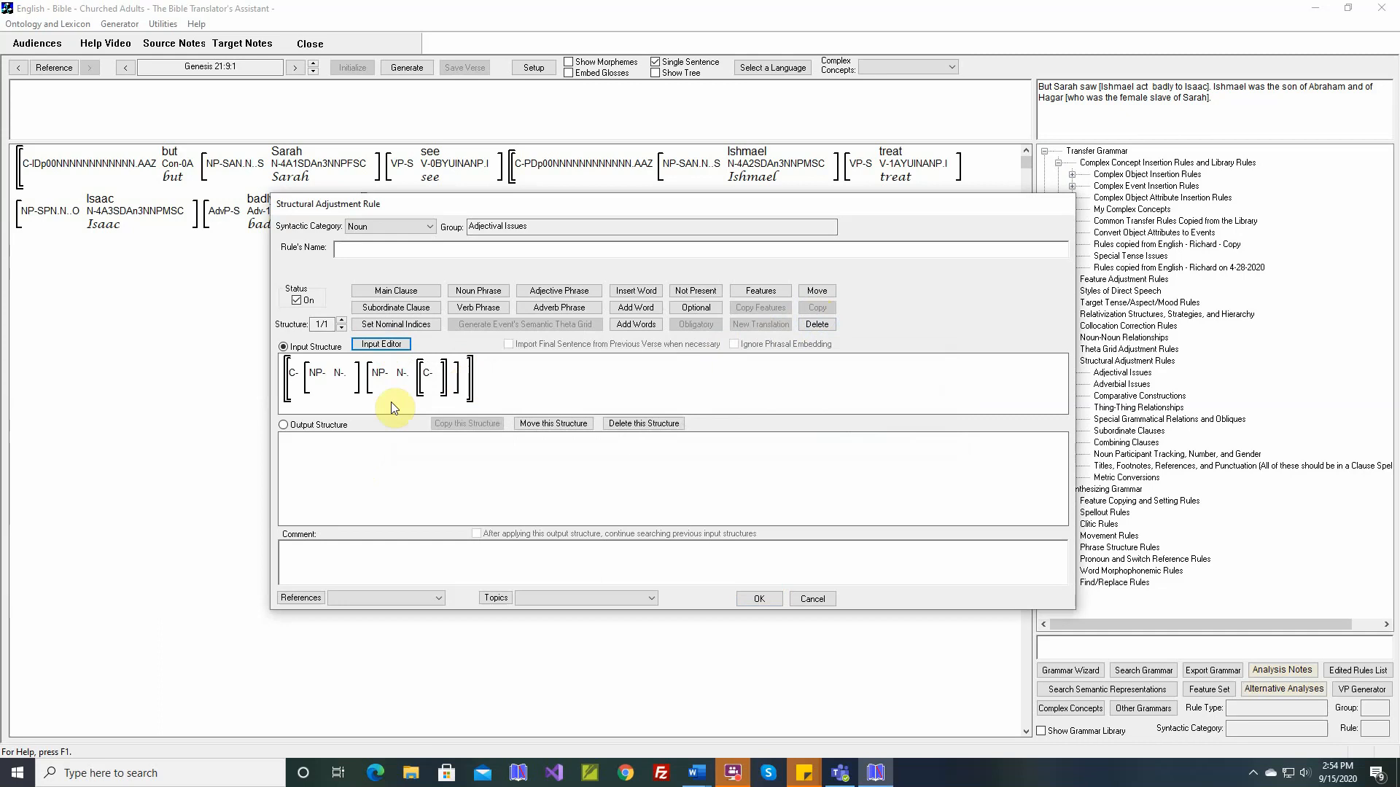
left_click(322, 427)
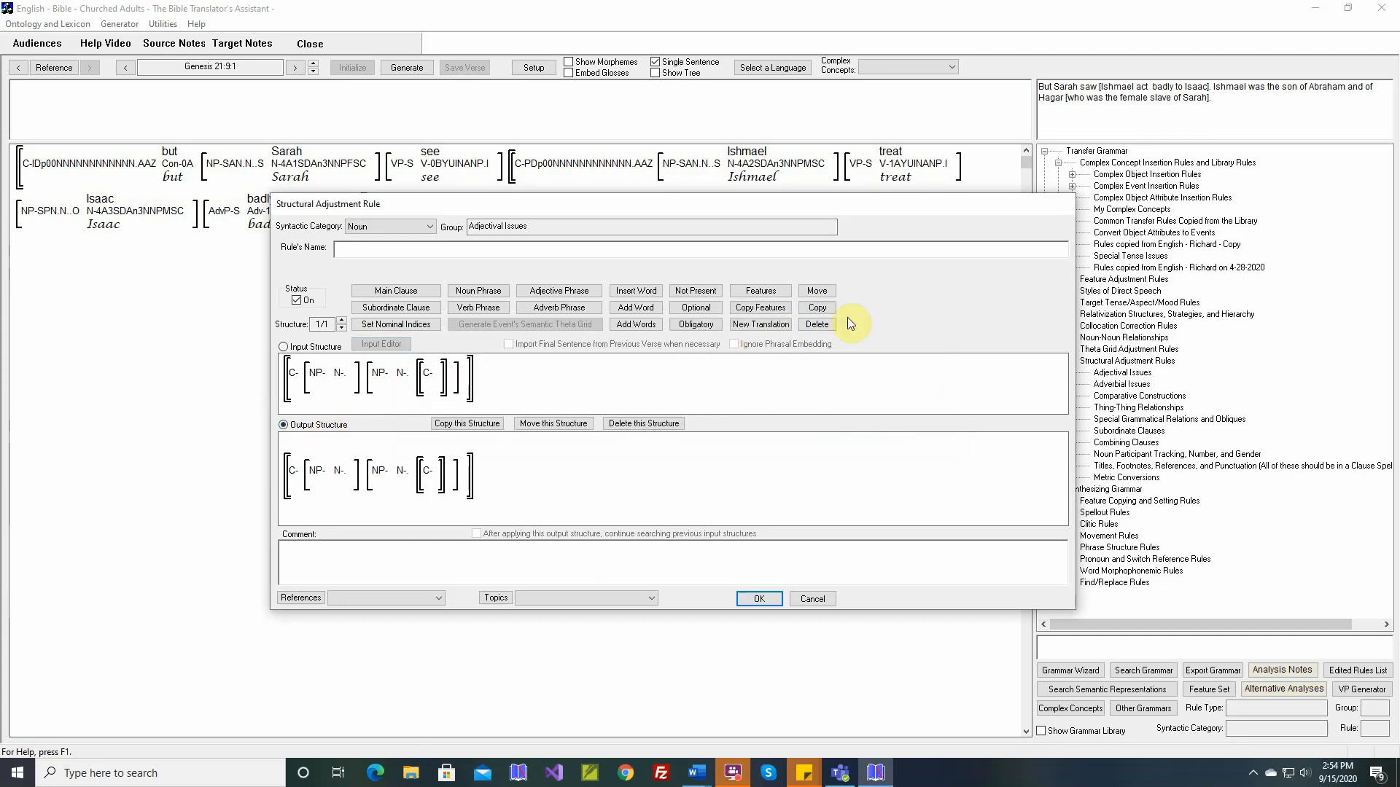
left_click(809, 309)
left_click(422, 492)
left_click(817, 308)
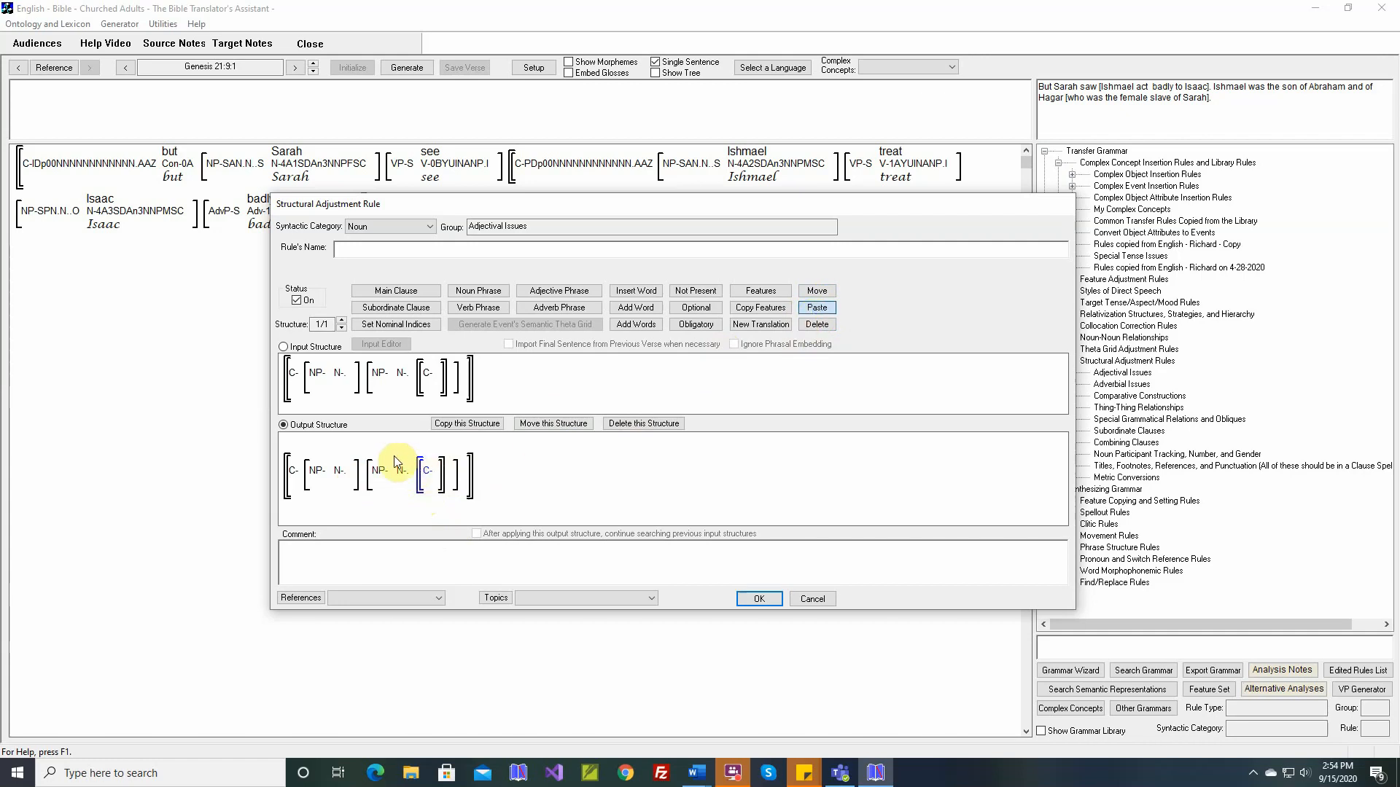
left_click(350, 471)
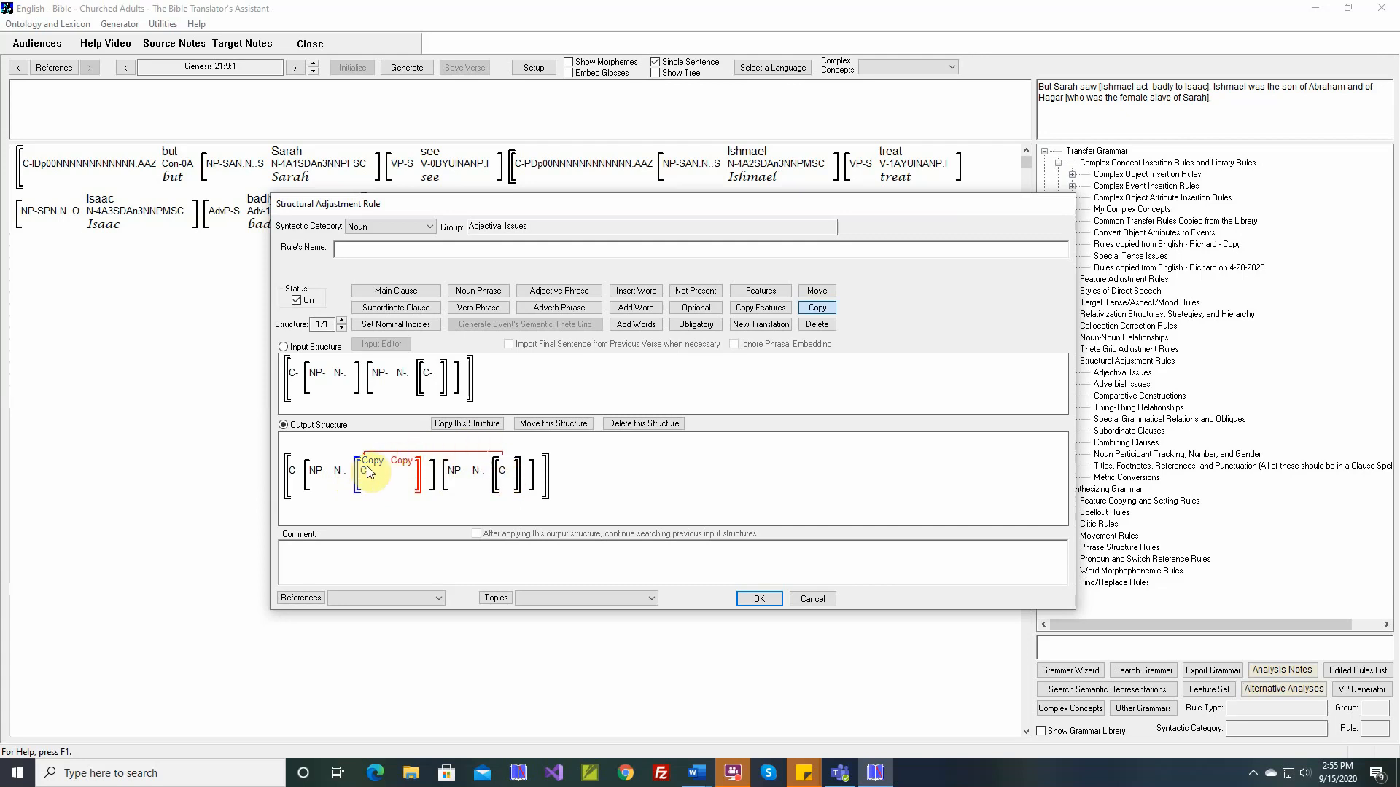
Step: Copy the second noun phrase's noun, and the whole second noun phrase, into the first noun phrase of the output structure
left_click(477, 471)
left_click(329, 472)
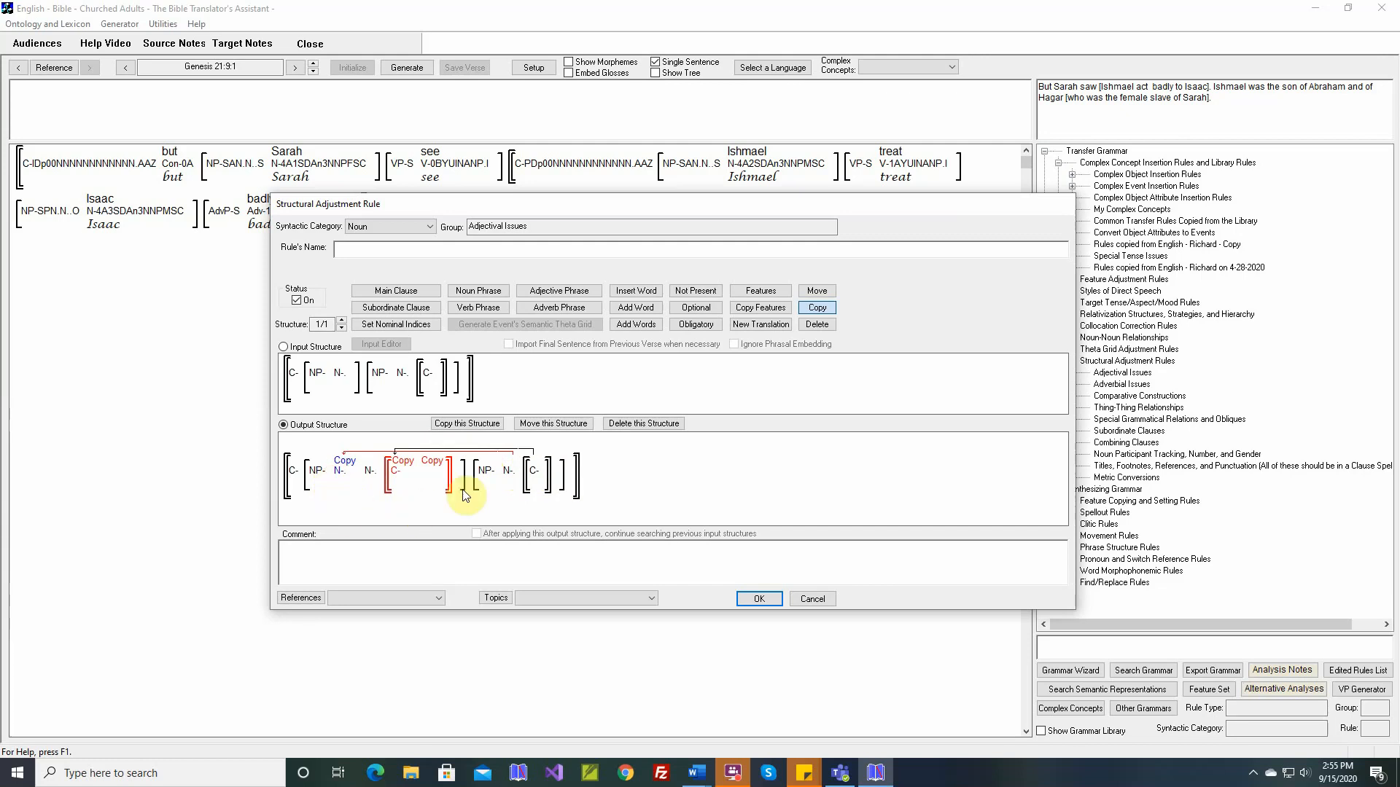
left_click(487, 474)
left_click(458, 483)
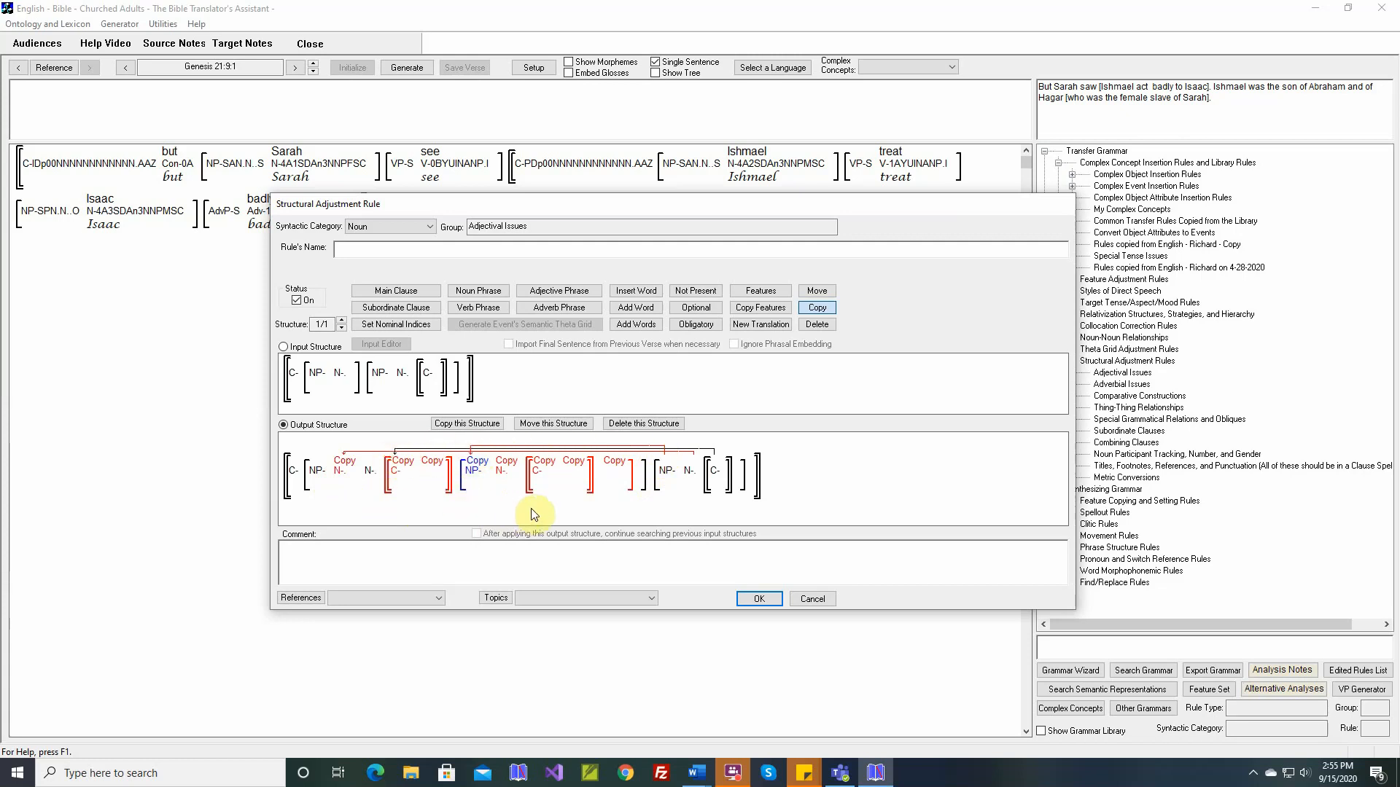
Step: Delete the copied noun, clause and noun phrase from the output structure, and discard the new structural adjustment rule
left_click(818, 307)
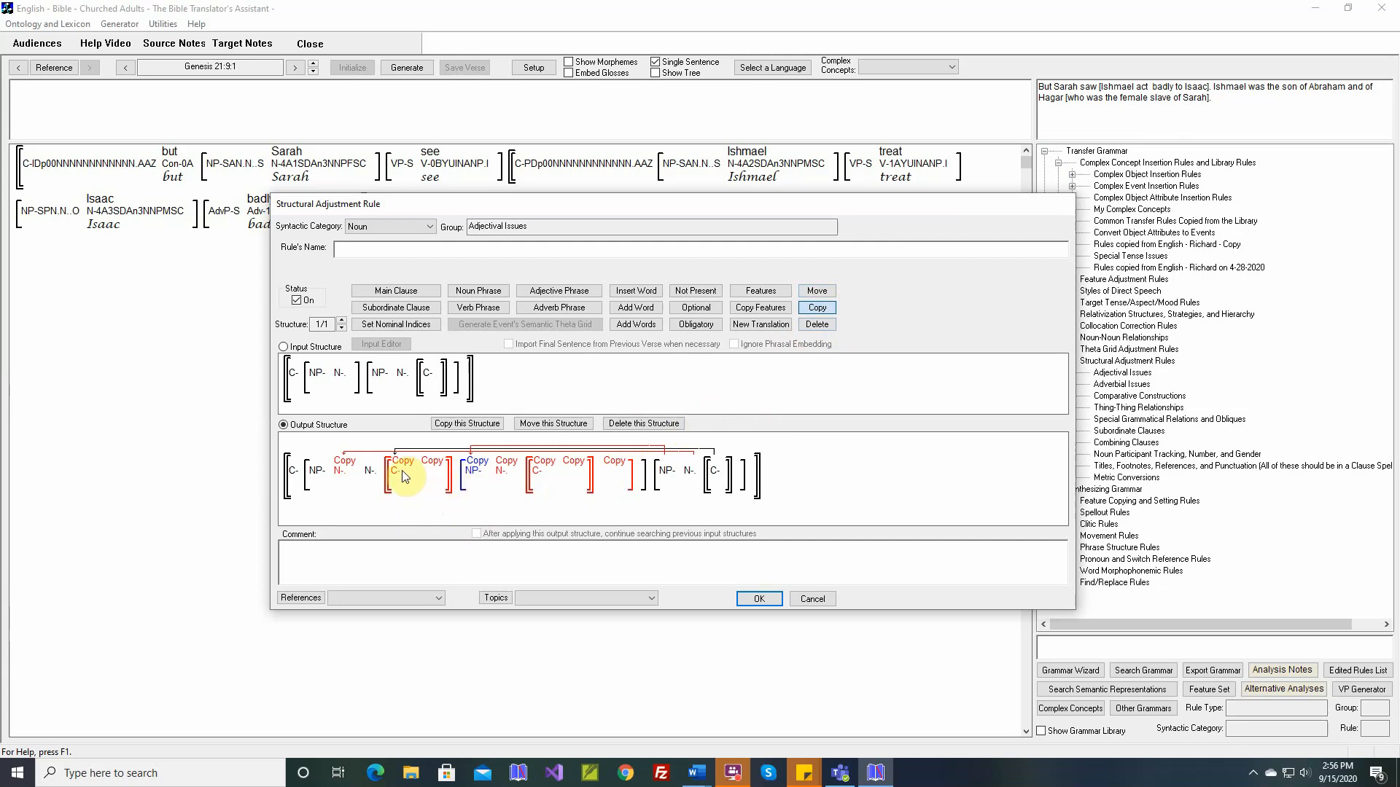
left_click(817, 325)
left_click(339, 470)
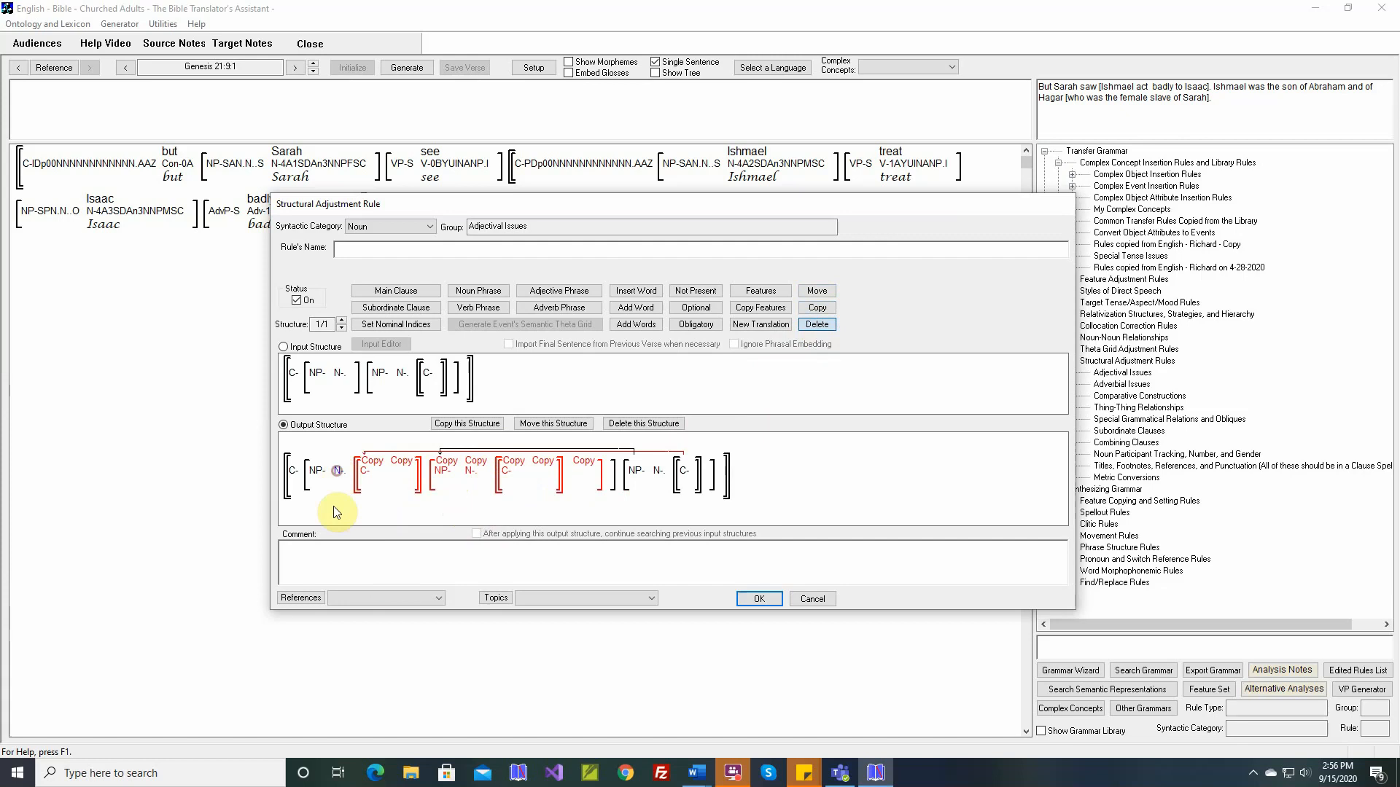
left_click(363, 475)
left_click(364, 488)
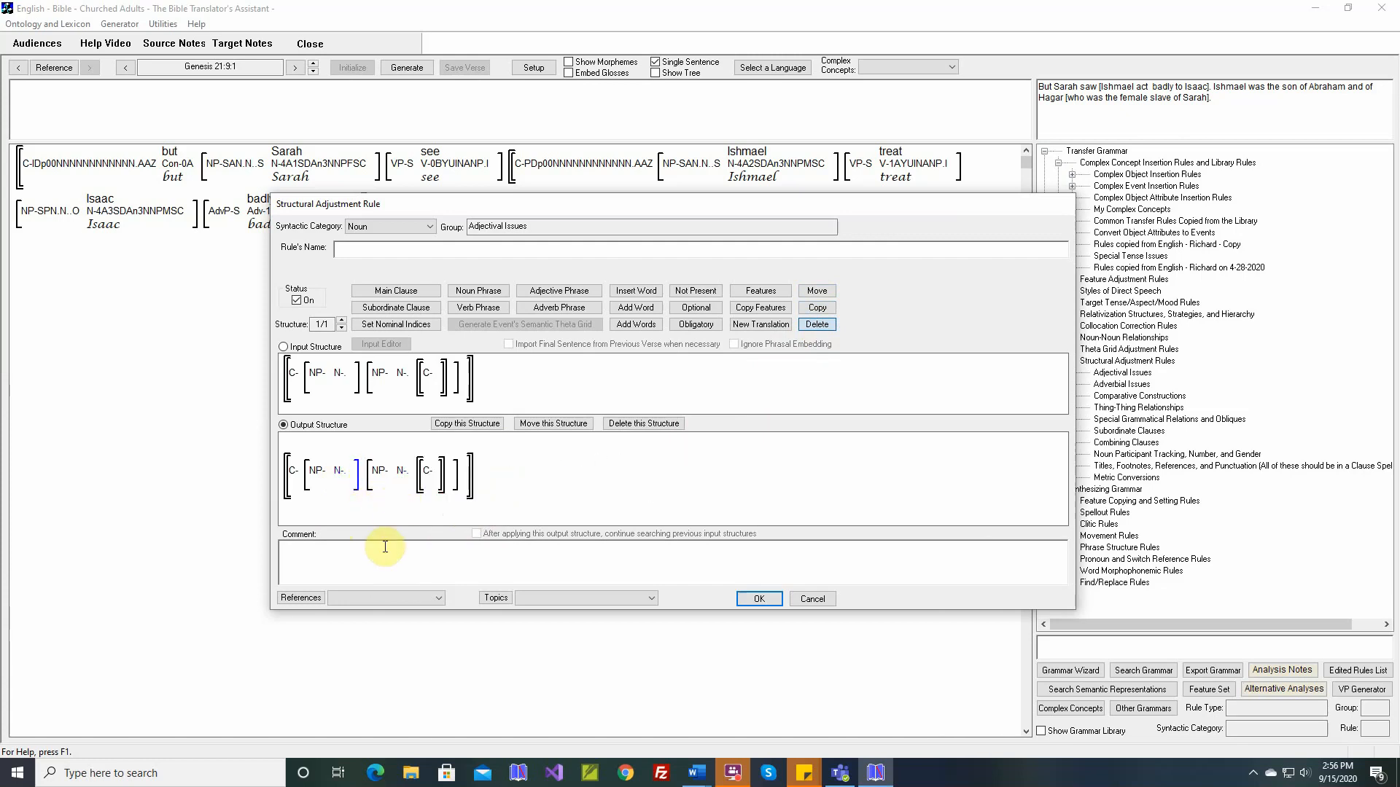
left_click(814, 599)
Step: Generate the text for Genesis 21:9:1 and check which rule inserted the Ishmael object noun phrase after the verb see
mouse_move(484, 186)
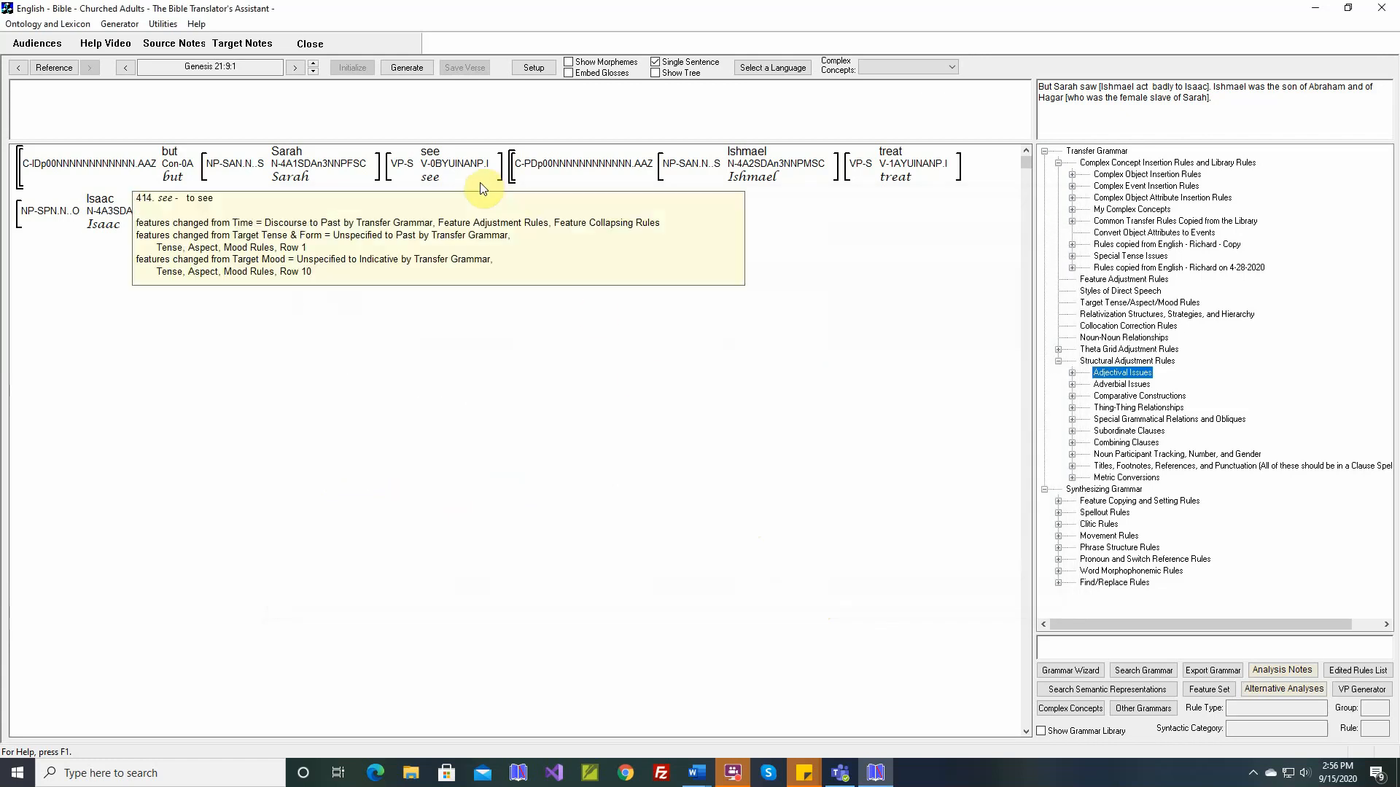
mouse_move(432, 151)
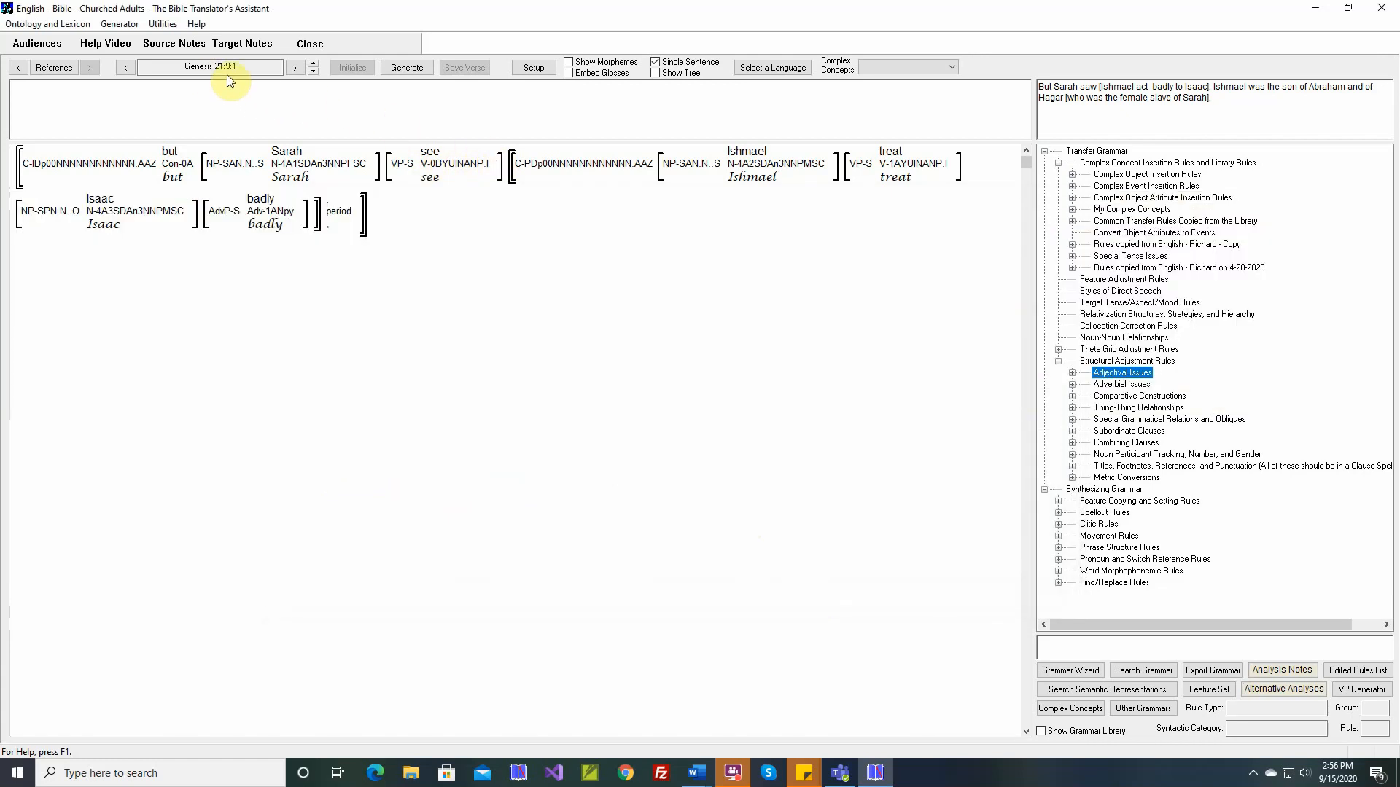
left_click(413, 72)
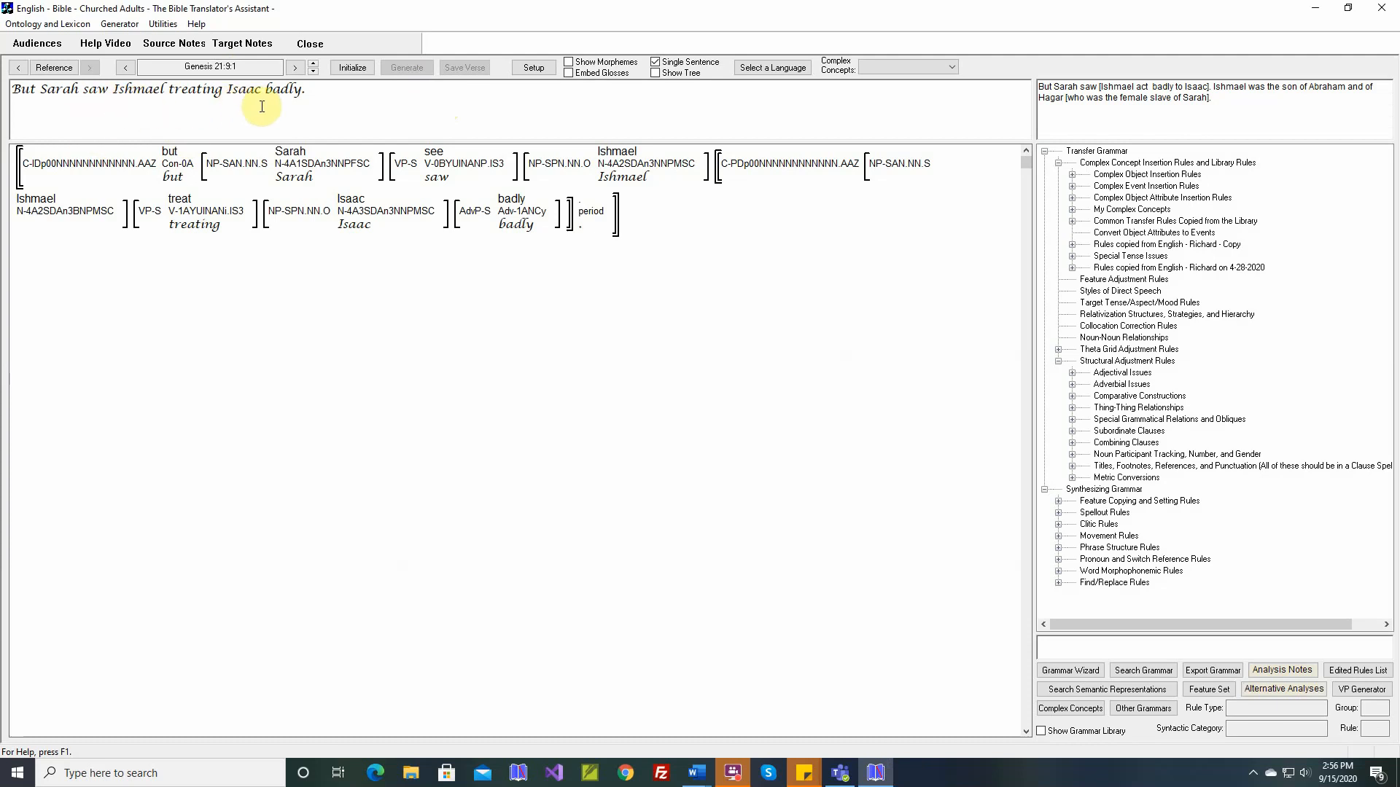
mouse_move(586, 173)
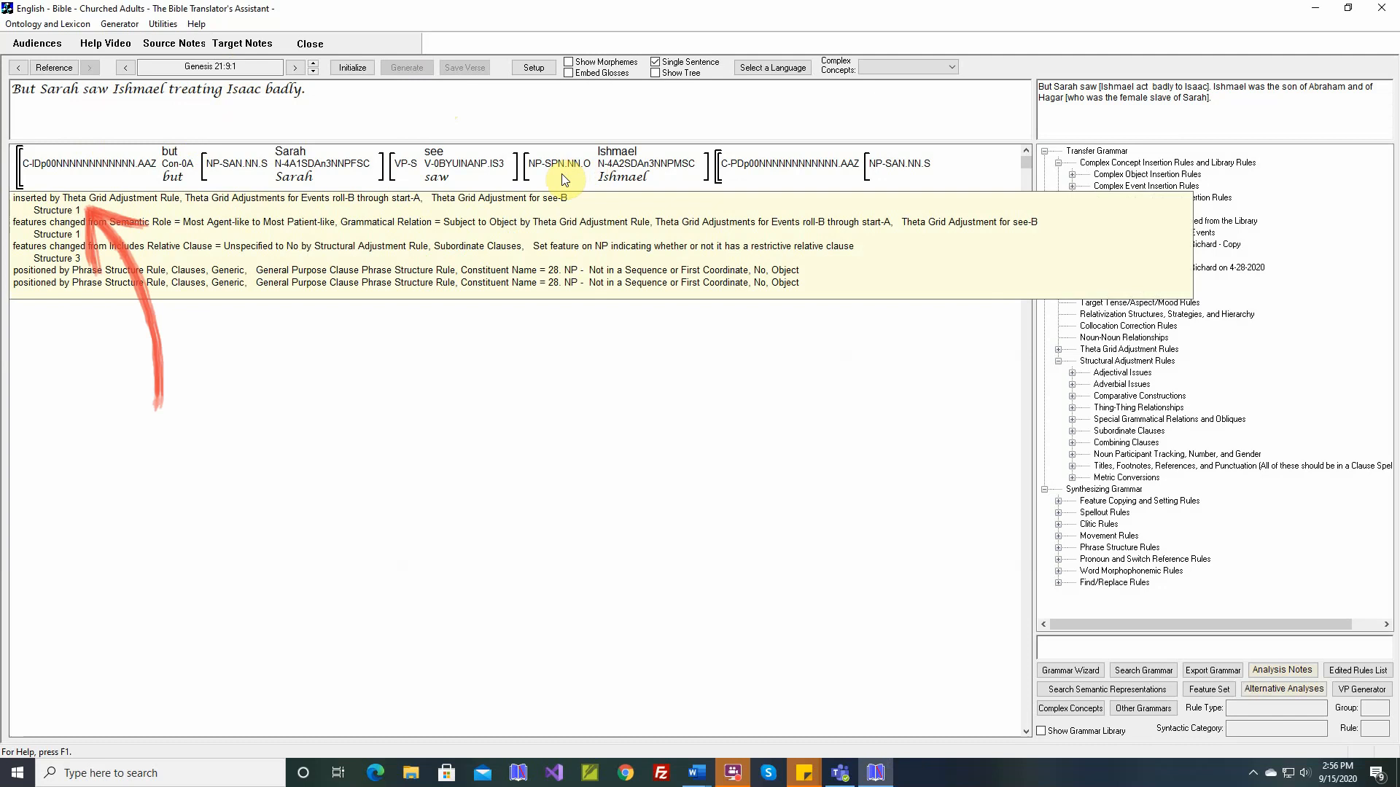
Step: Turn off the Theta Grid Adjustment rule for see-B and reinitialize the verse
right_click(447, 154)
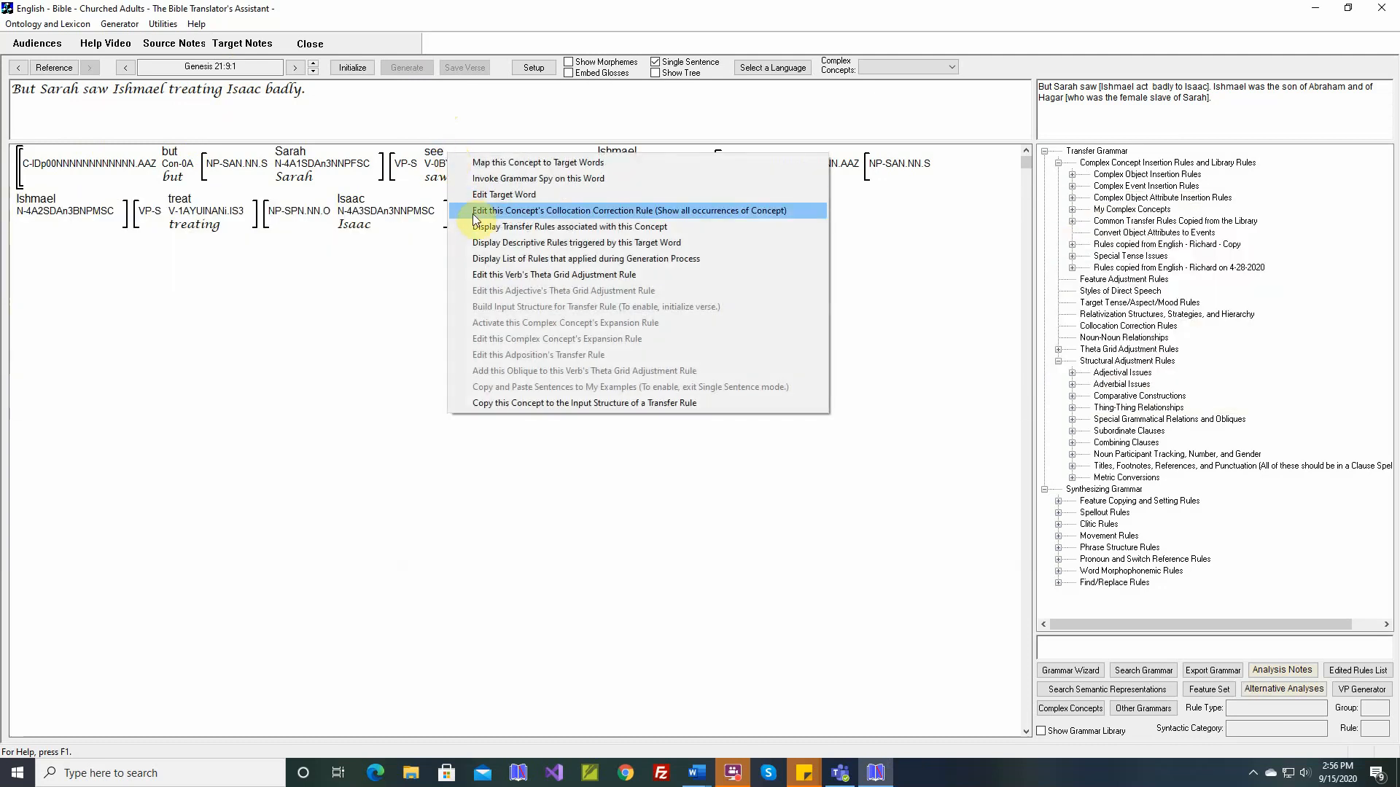
left_click(488, 274)
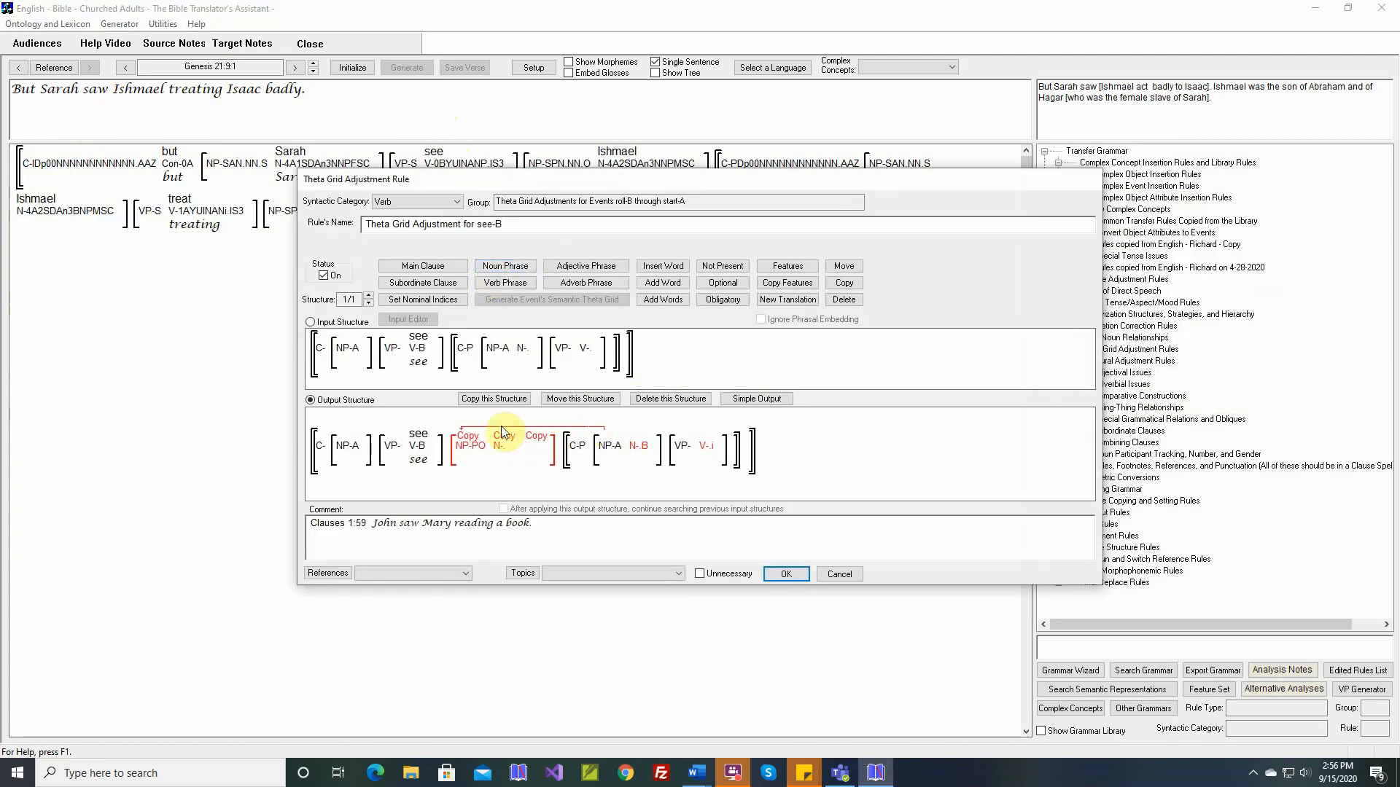
left_click(326, 279)
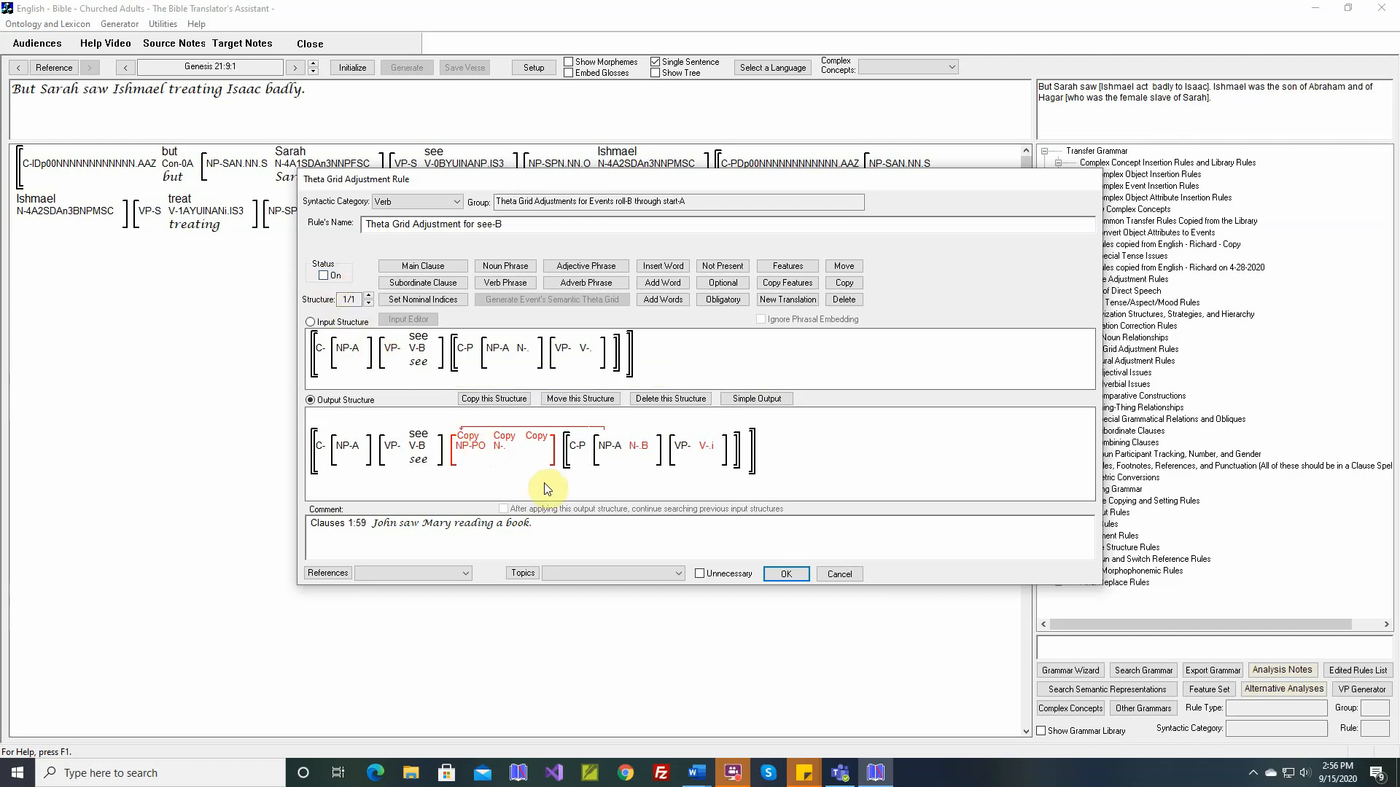
mouse_move(605, 455)
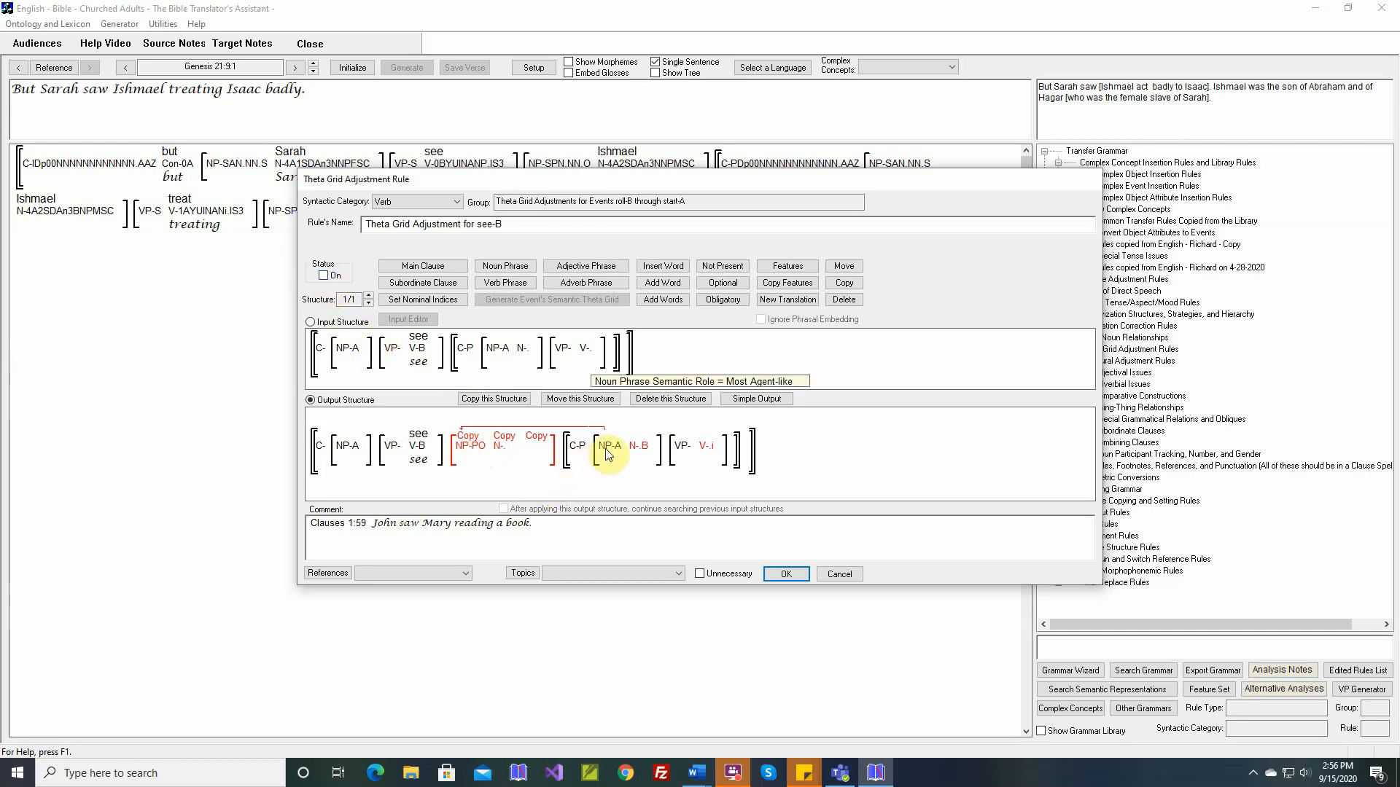
mouse_move(478, 453)
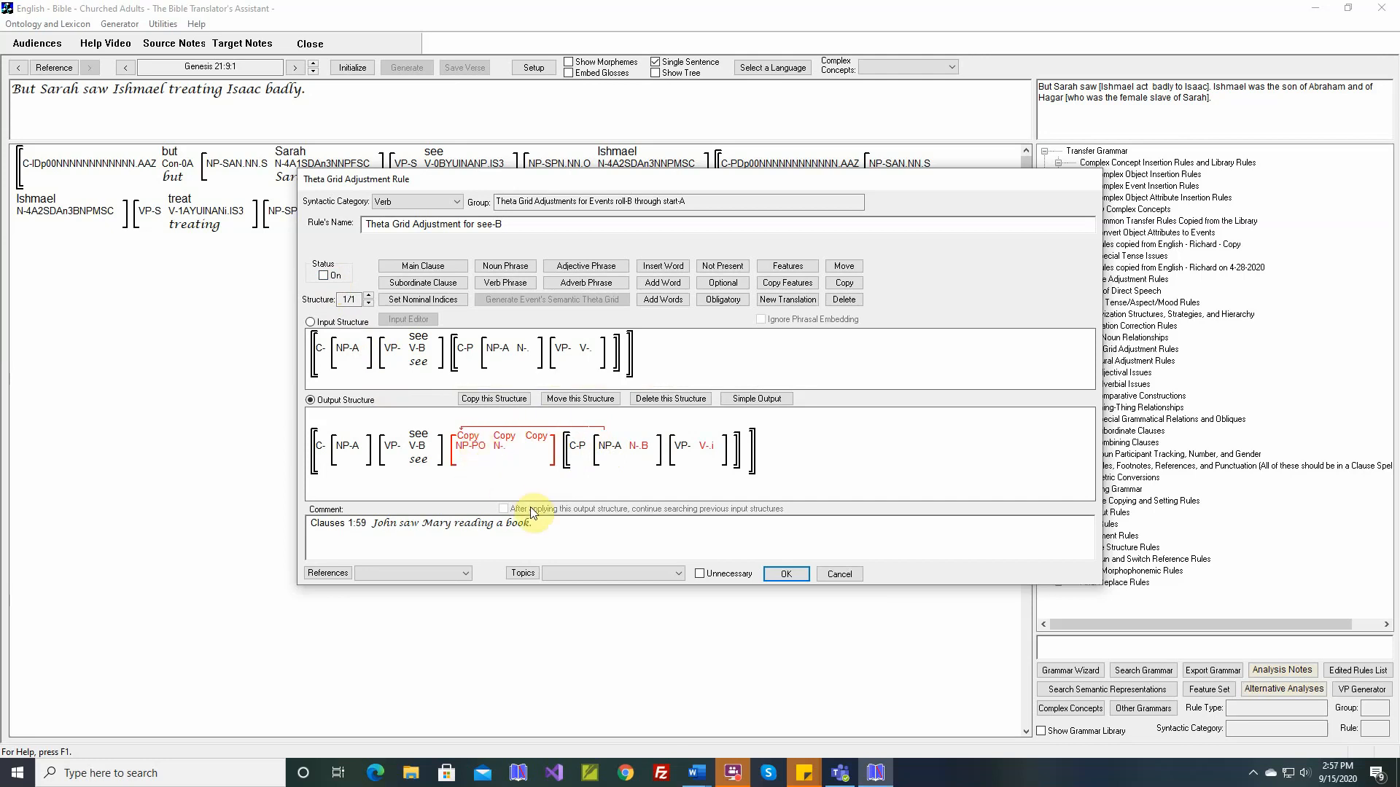
left_click(782, 574)
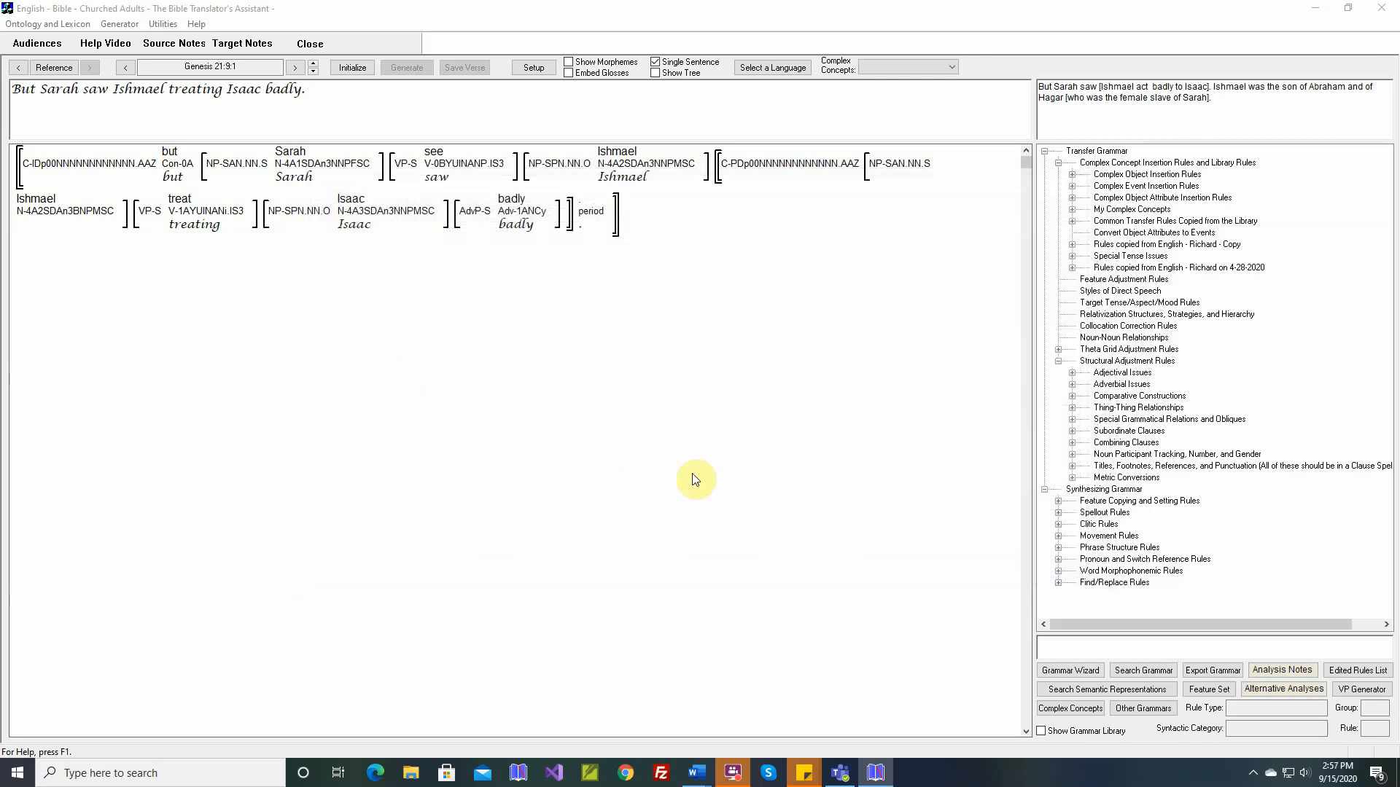
left_click(352, 67)
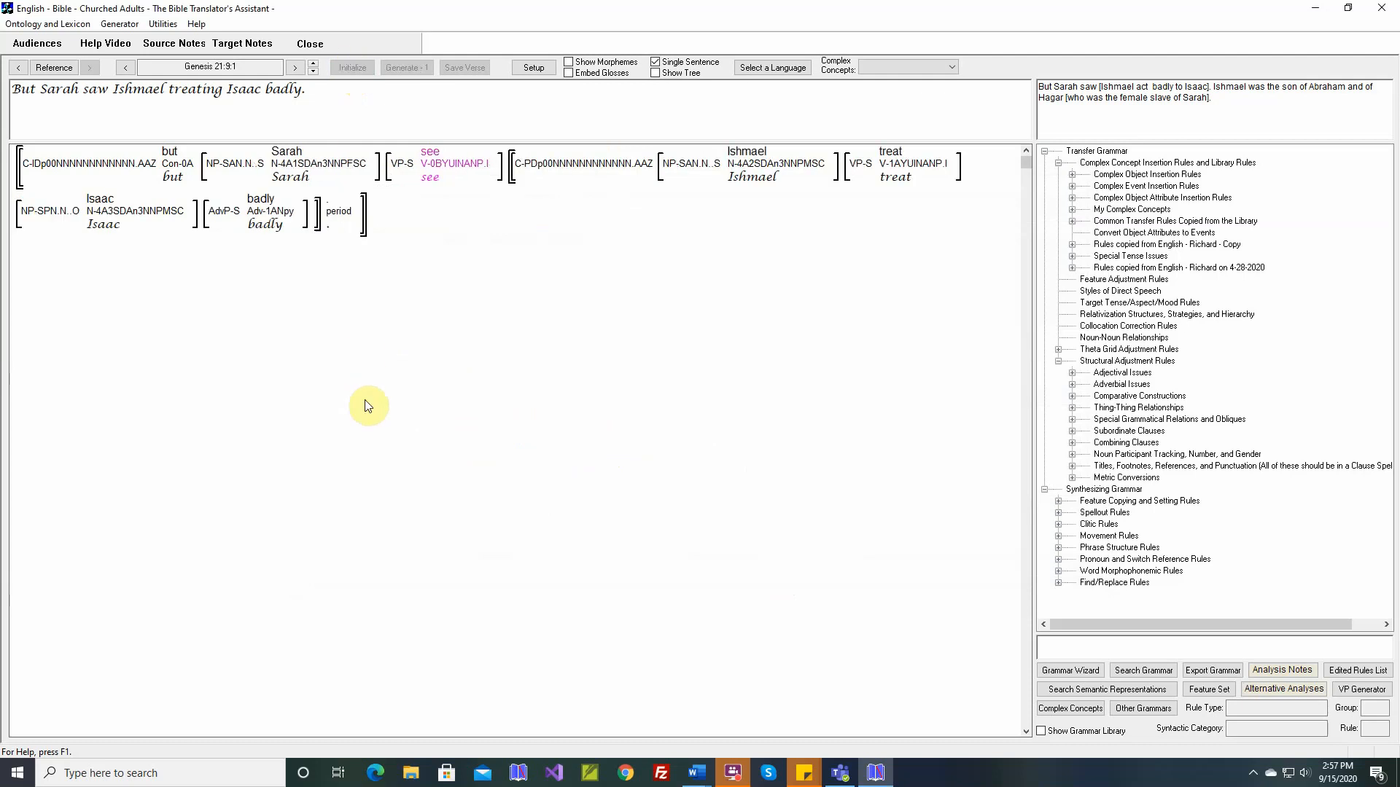
left_click(432, 182)
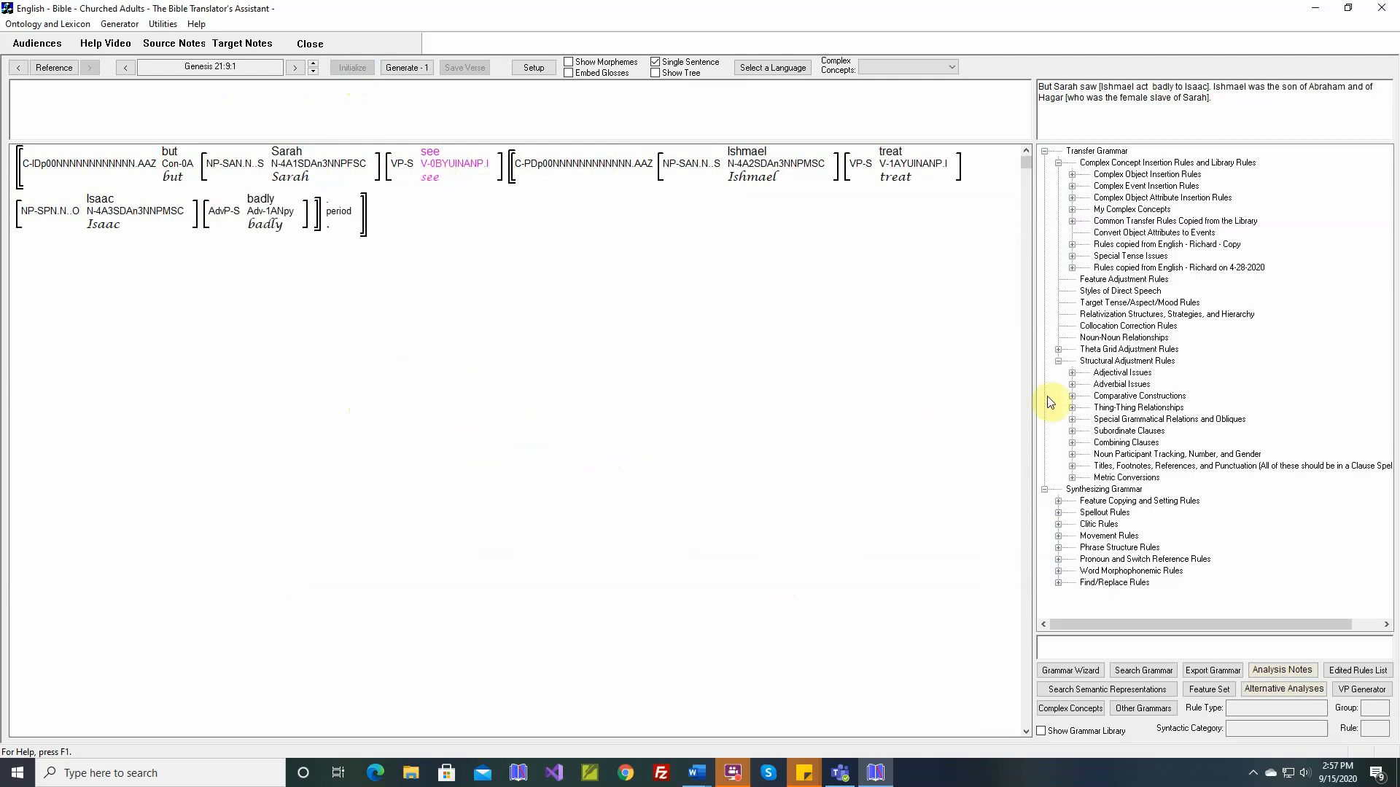
Step: Create a structural adjustment rule under Adjectival Issues with the semantic category Verbs and name it aaa
double_click(1101, 375)
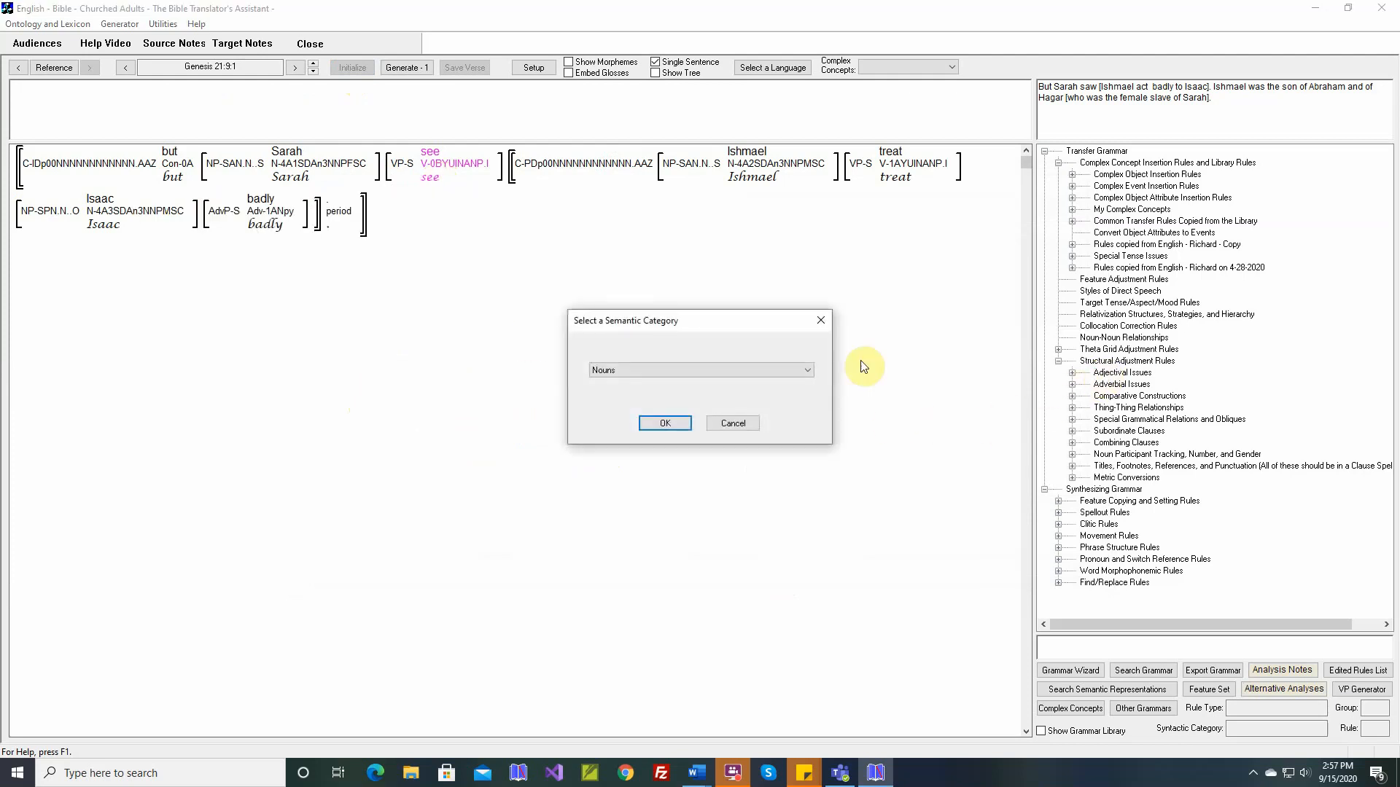
left_click(599, 371)
left_click(608, 391)
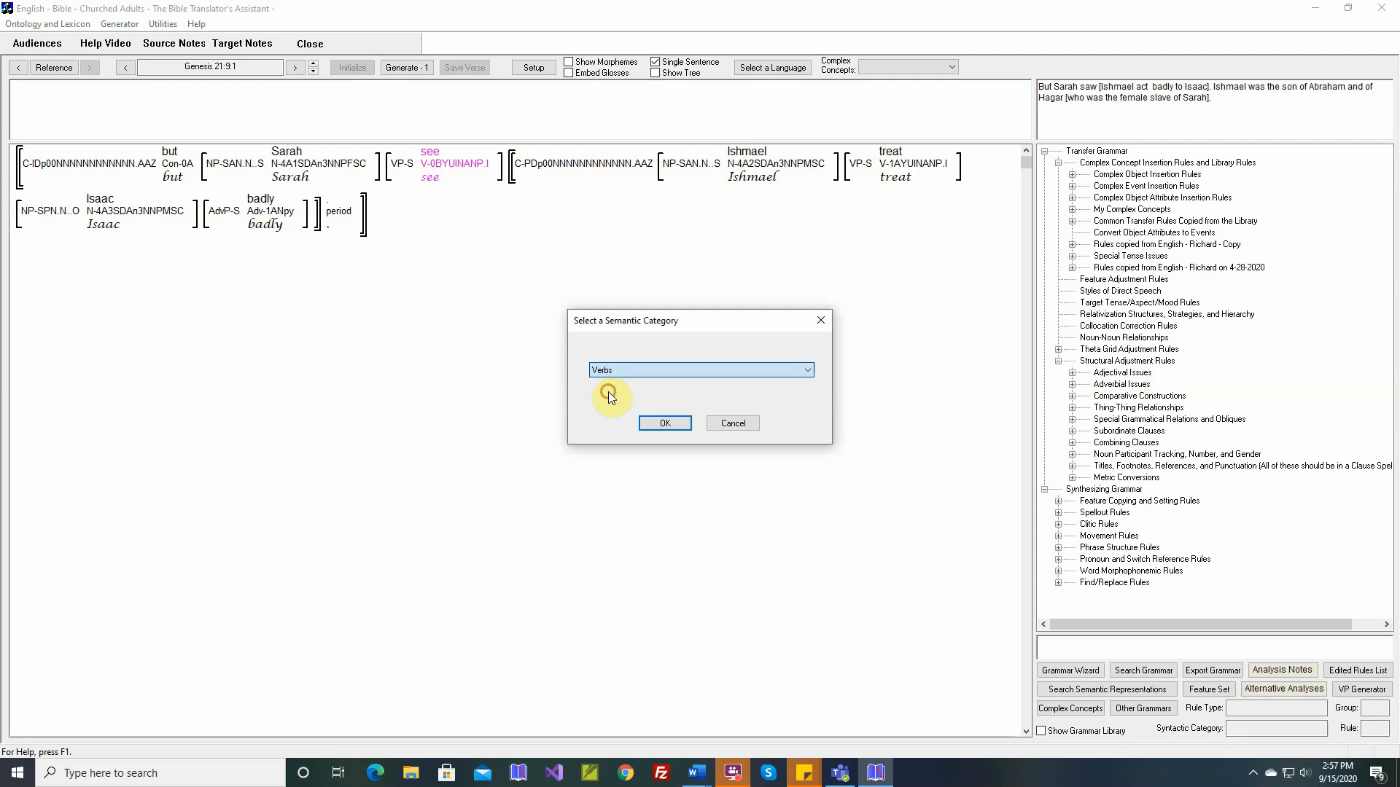
left_click(652, 423)
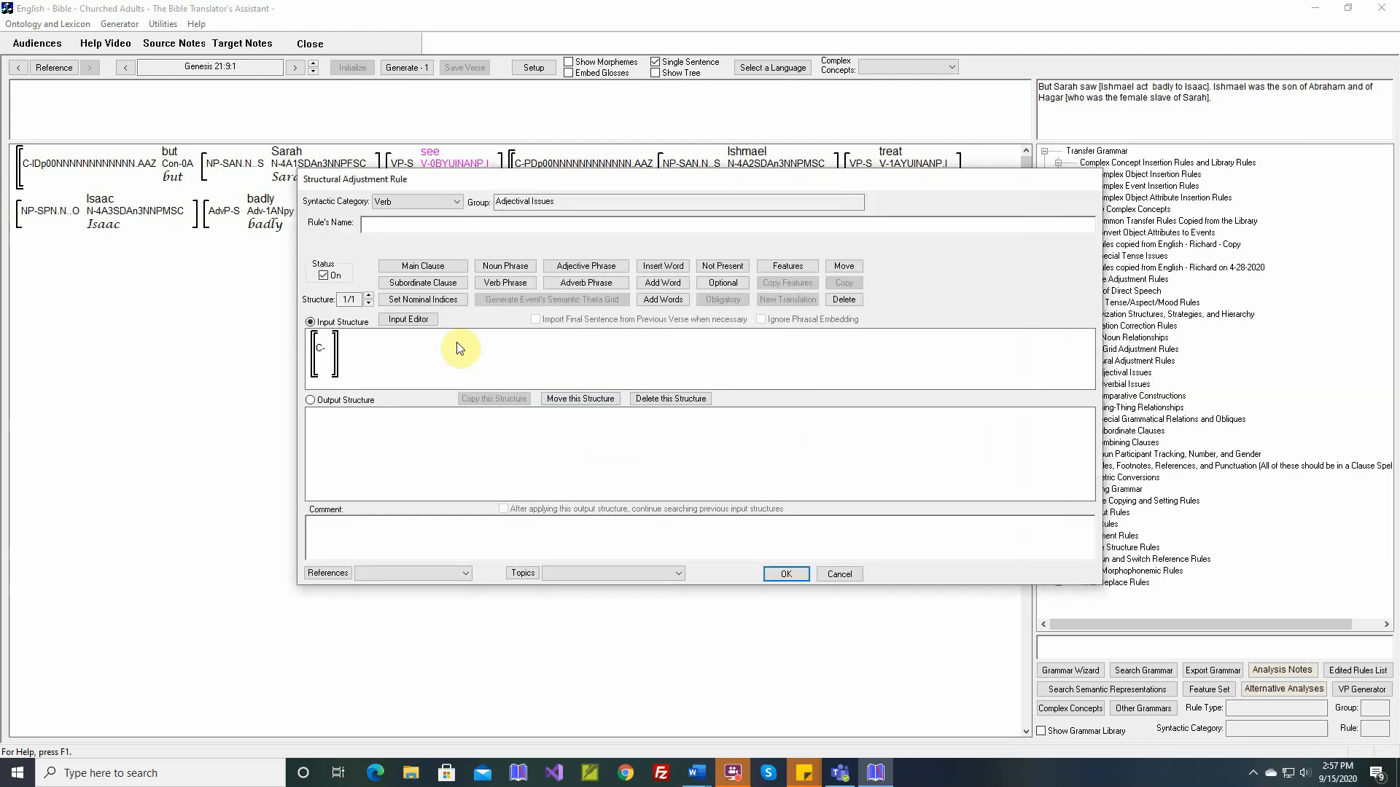
type("aaa")
Step: Build the input structure with a see verb phrase, sense "to witness an event as it occurs", and an embedded clause containing a noun phrase
left_click(427, 321)
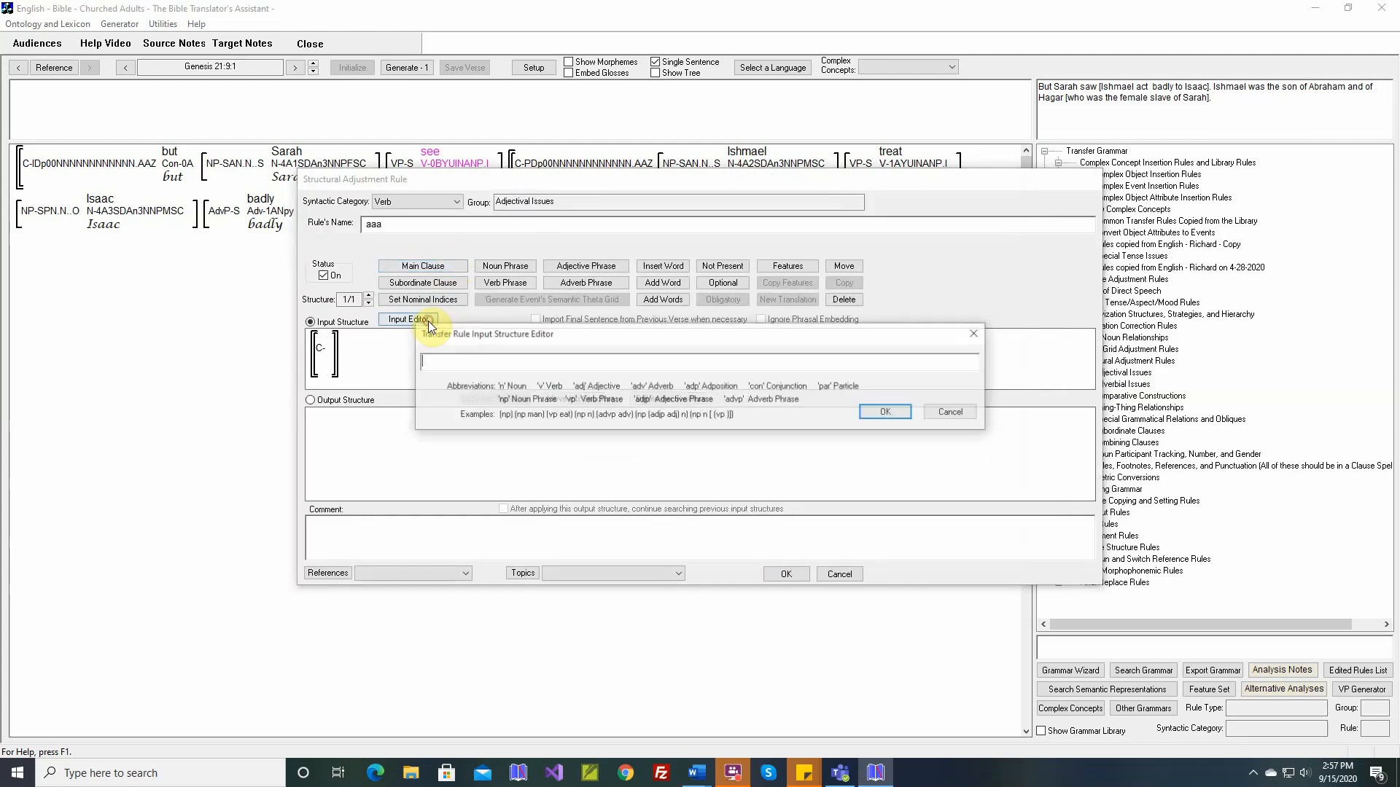
type("(")
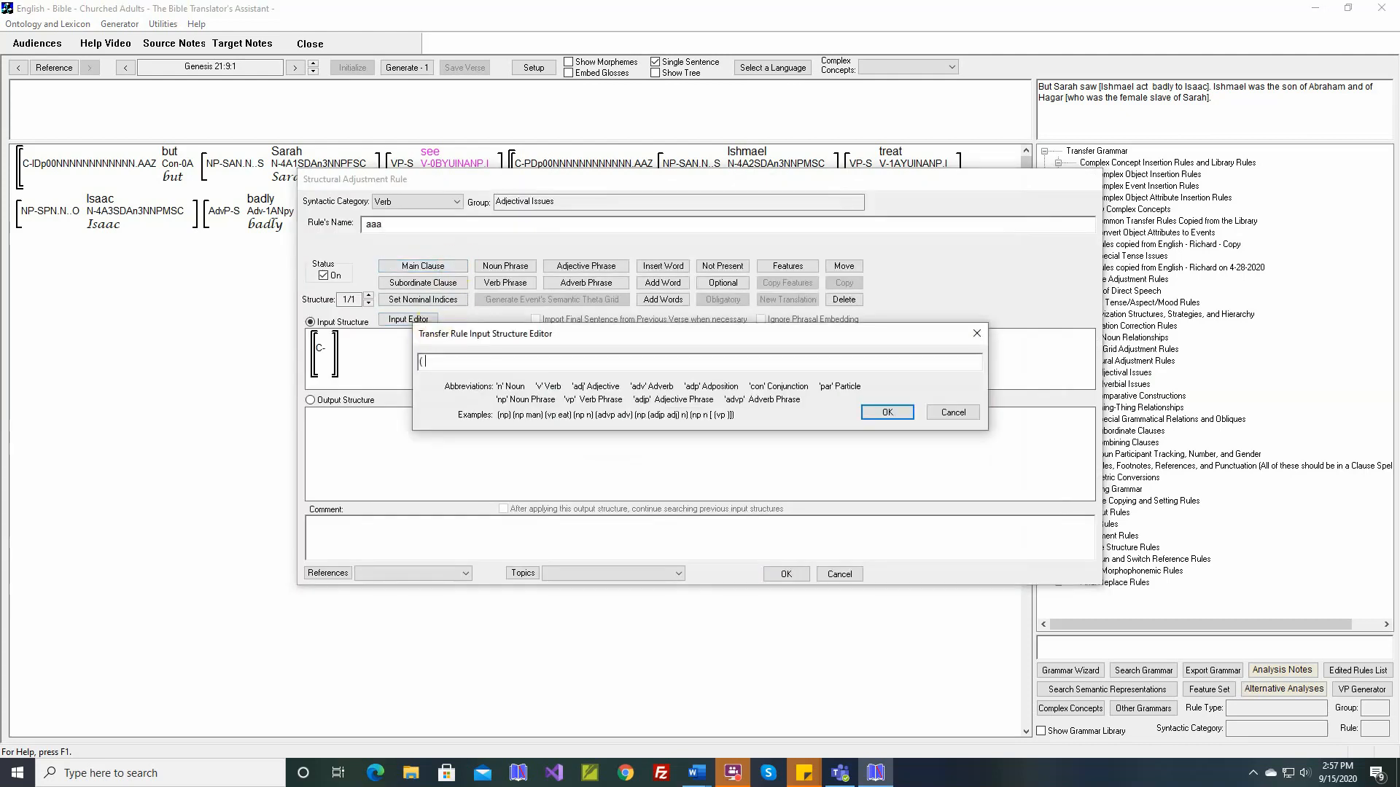
type("vp see) [ (np n)")
key("Return")
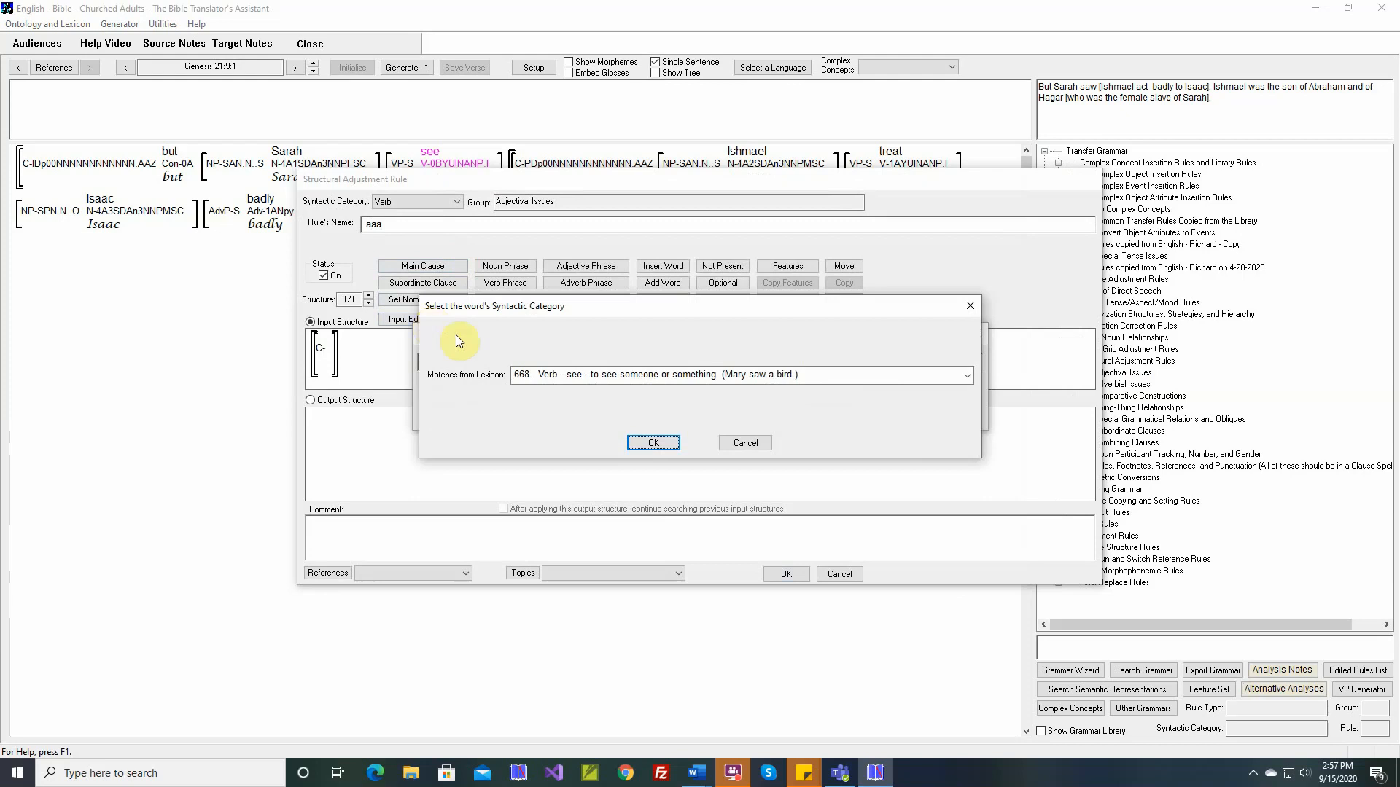
left_click(598, 375)
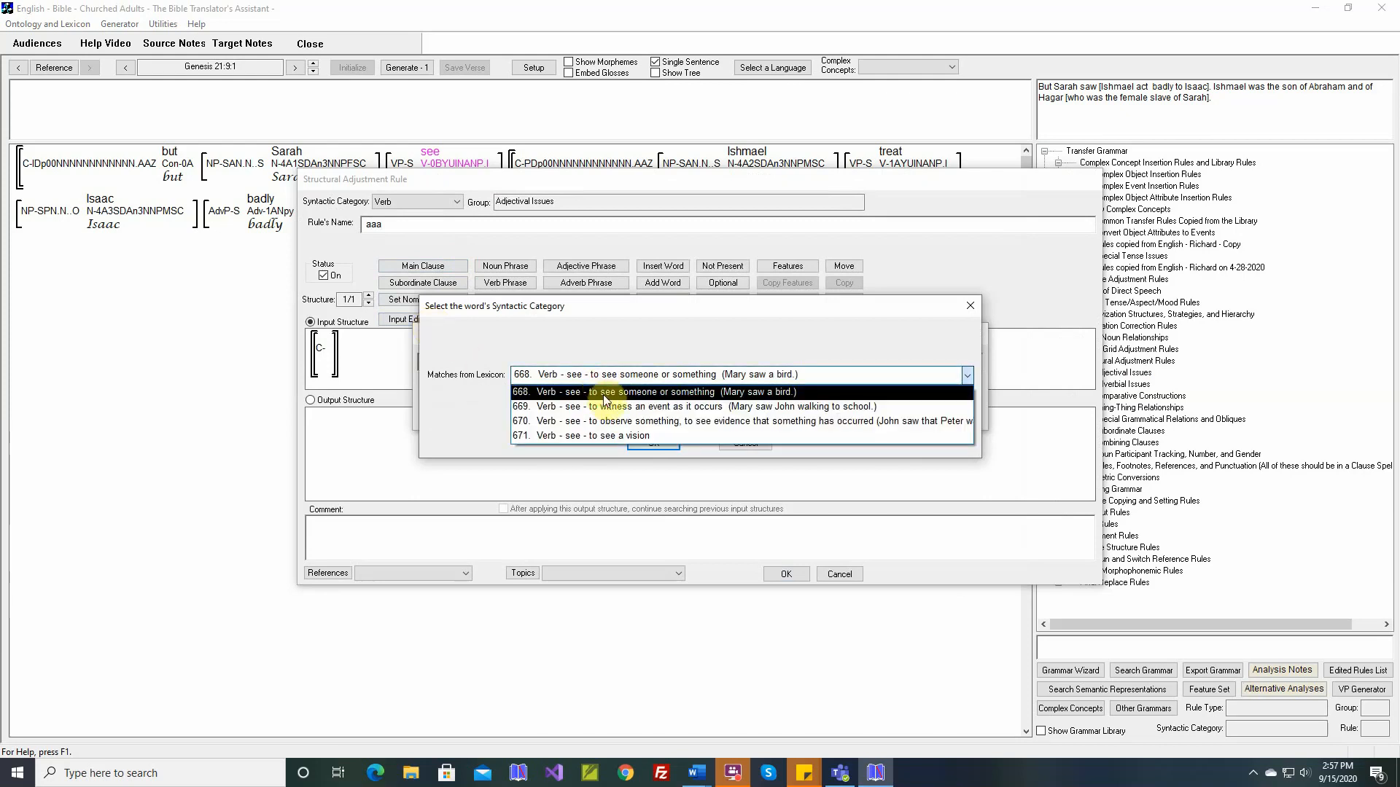
left_click(724, 410)
left_click(663, 440)
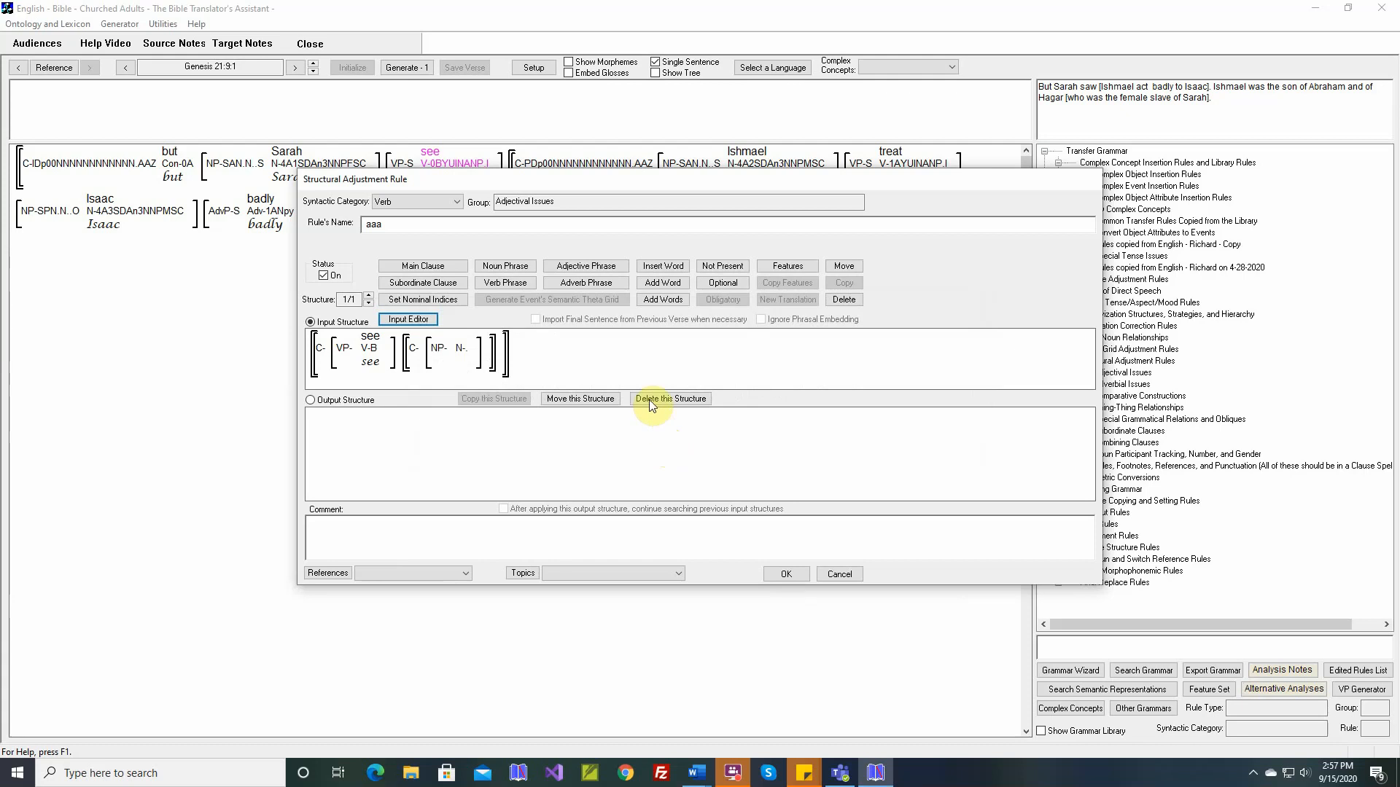
Step: Set the embedded clause's type to Patient (Object Complement) and its noun phrase's semantic role to Most Agent-like
left_click(786, 267)
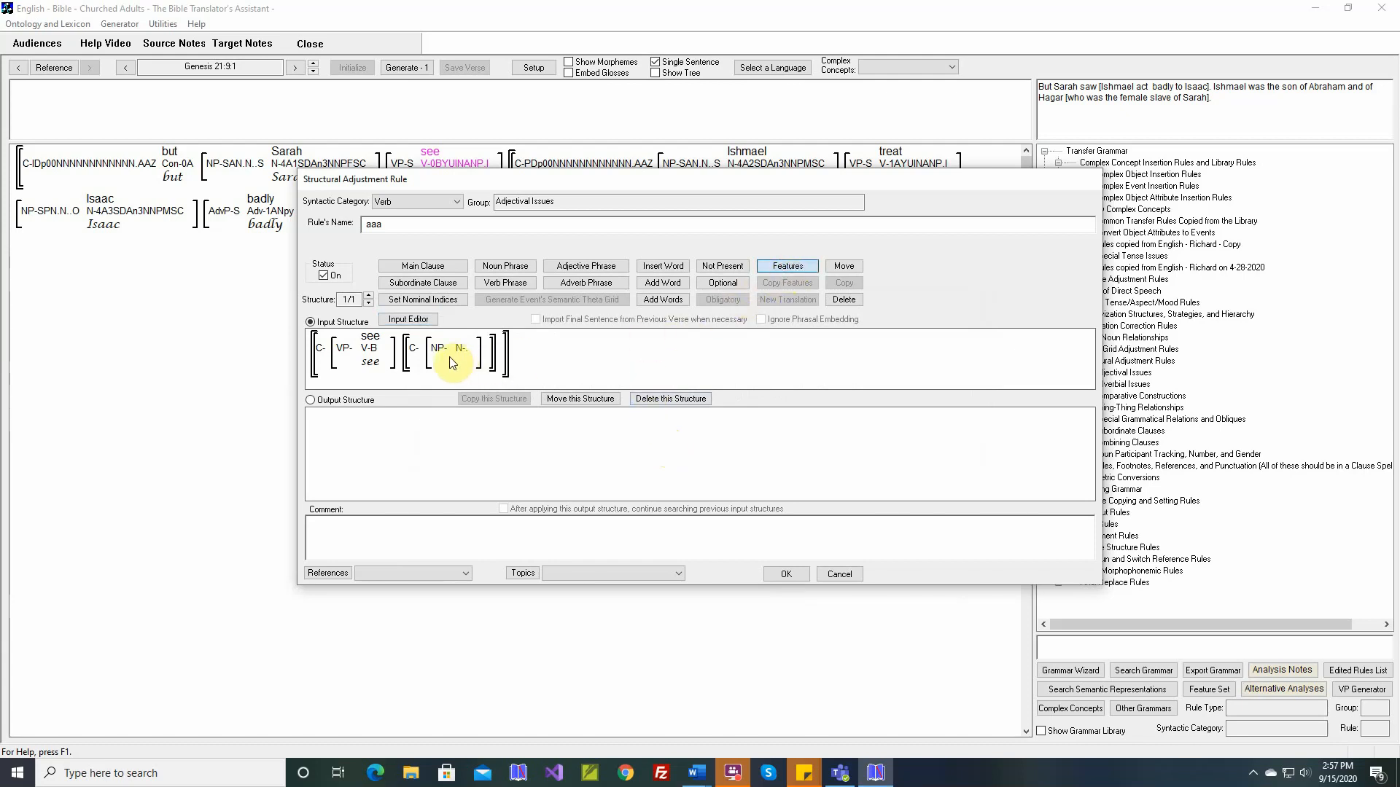
left_click(411, 348)
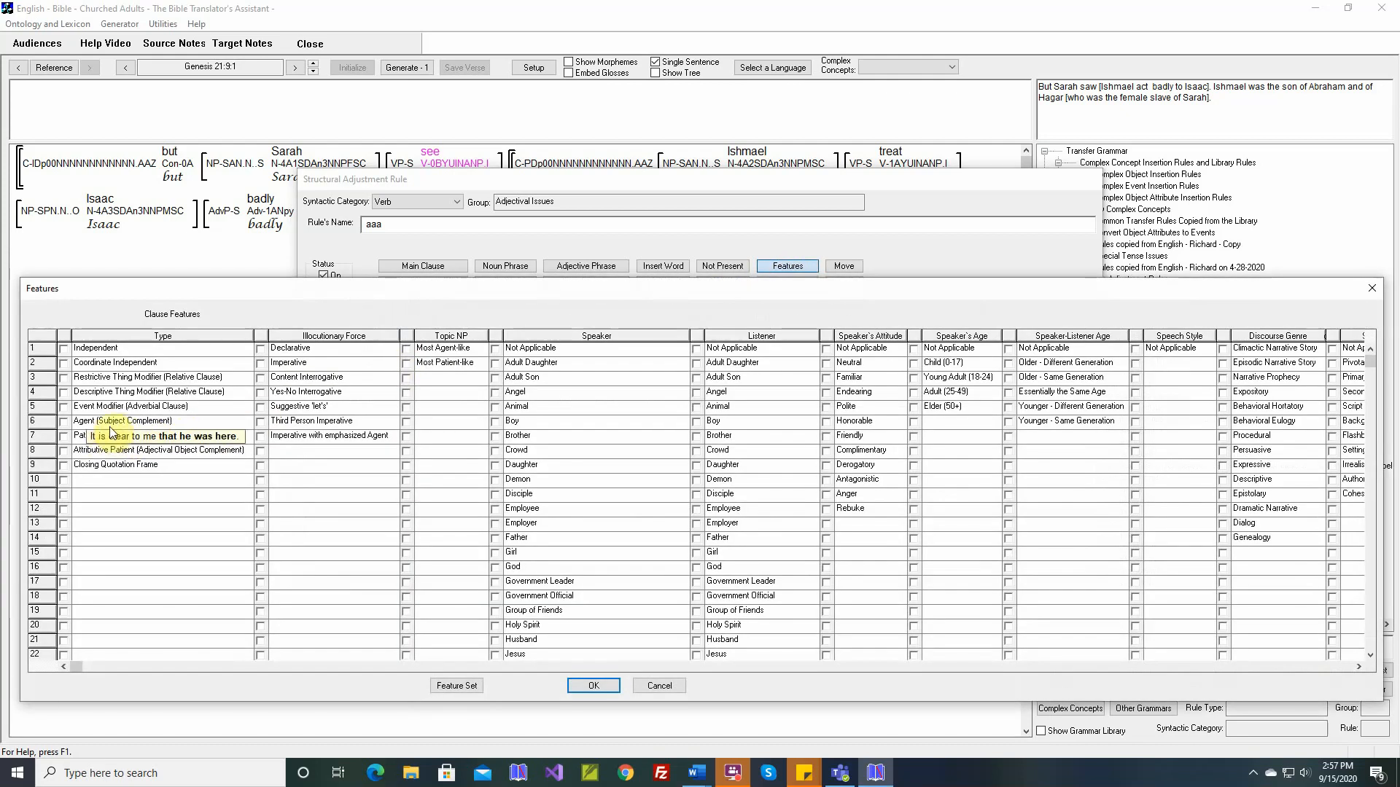
left_click(64, 436)
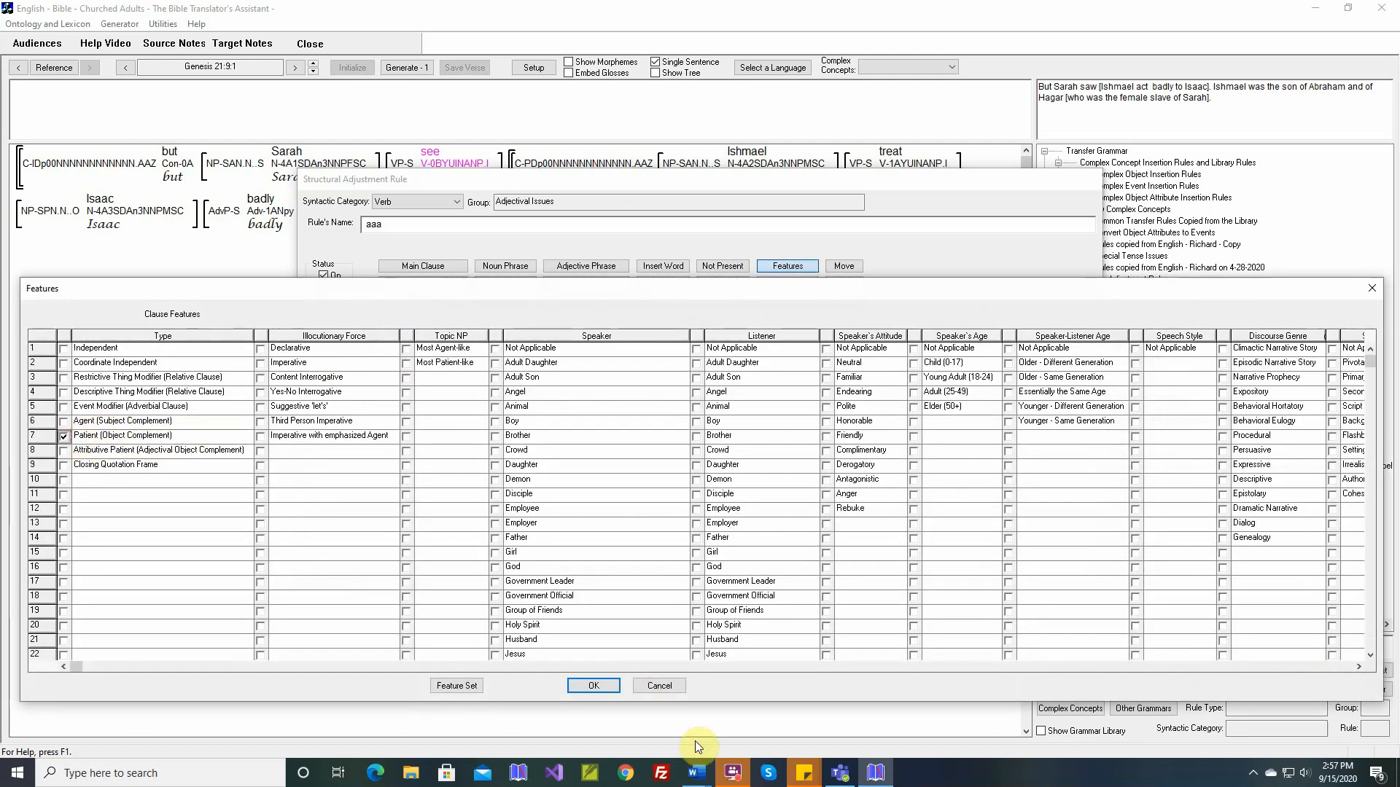
left_click(614, 689)
left_click(448, 356)
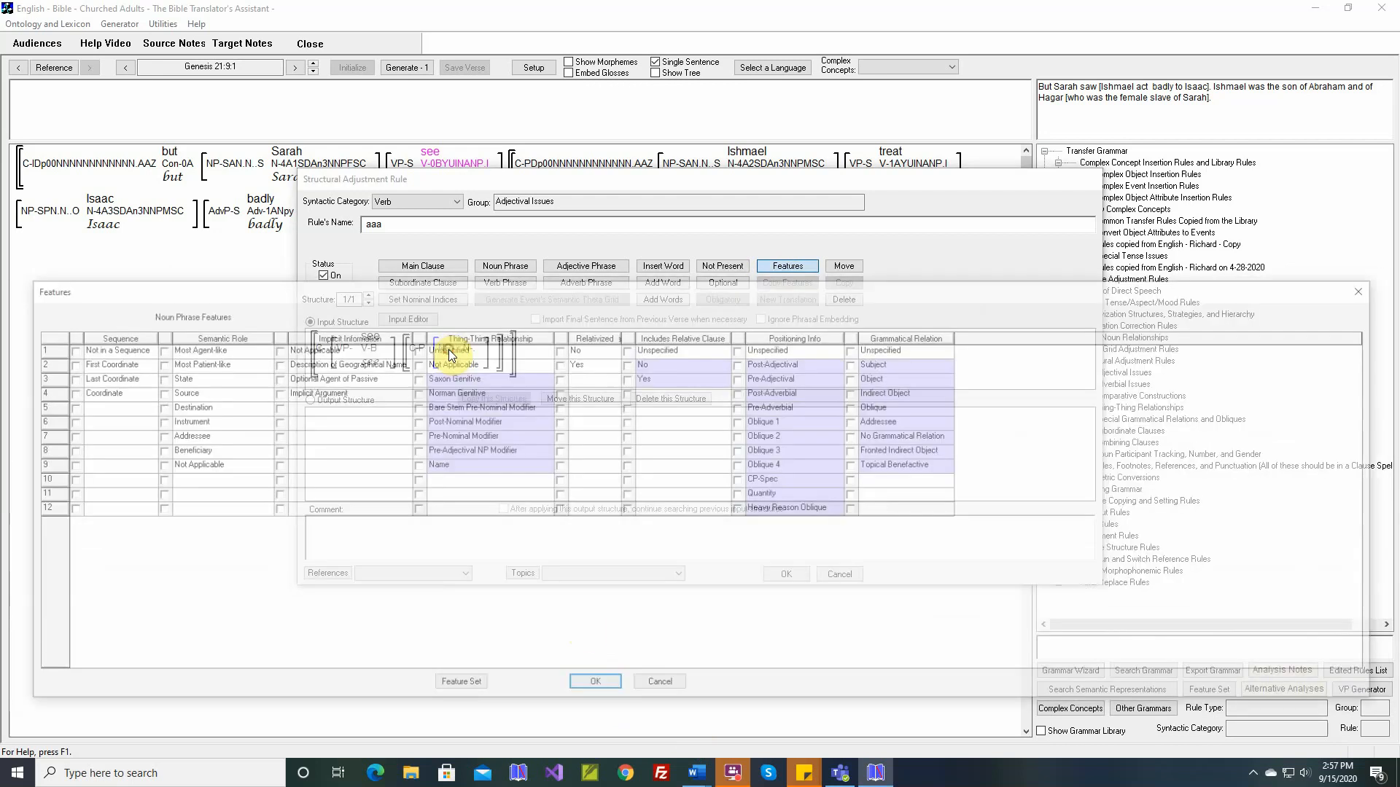
left_click(154, 349)
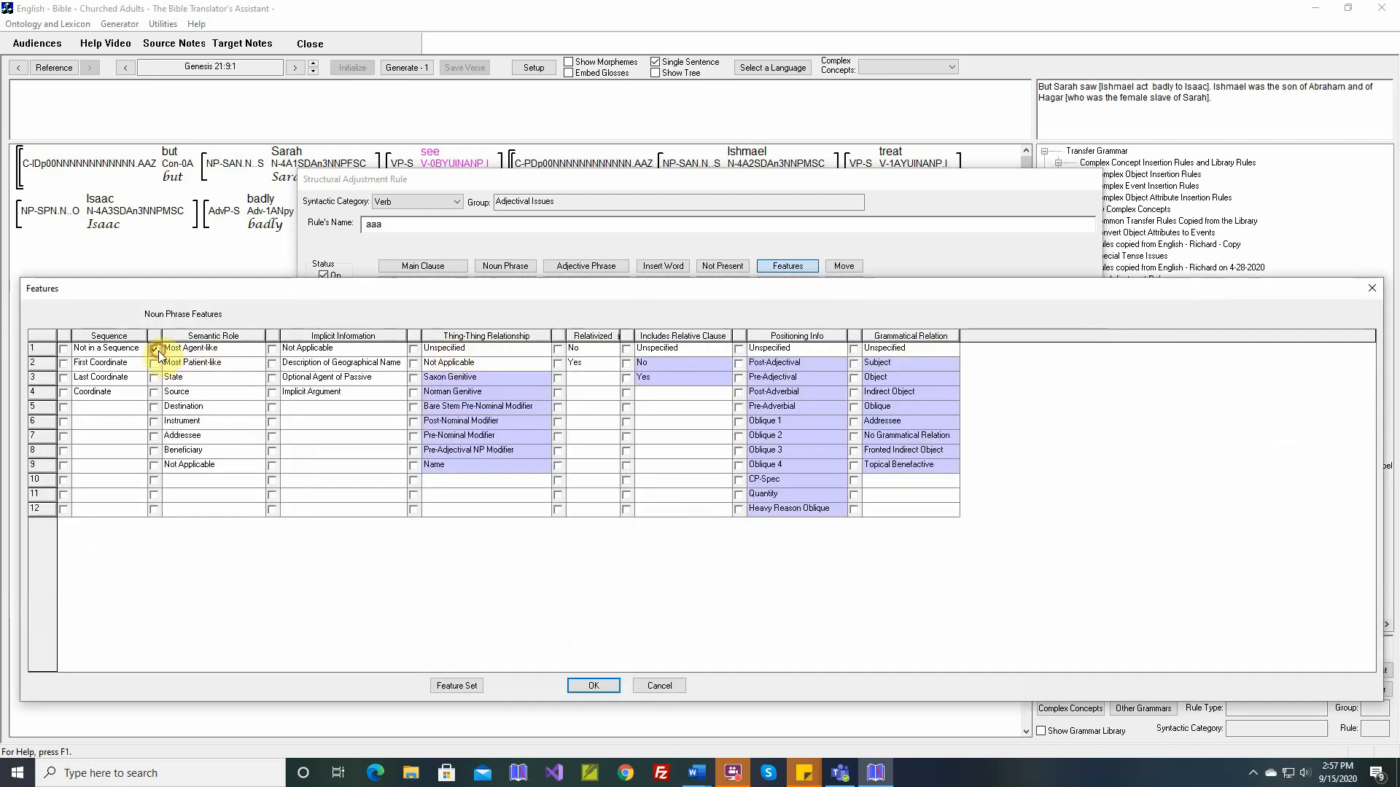
left_click(594, 684)
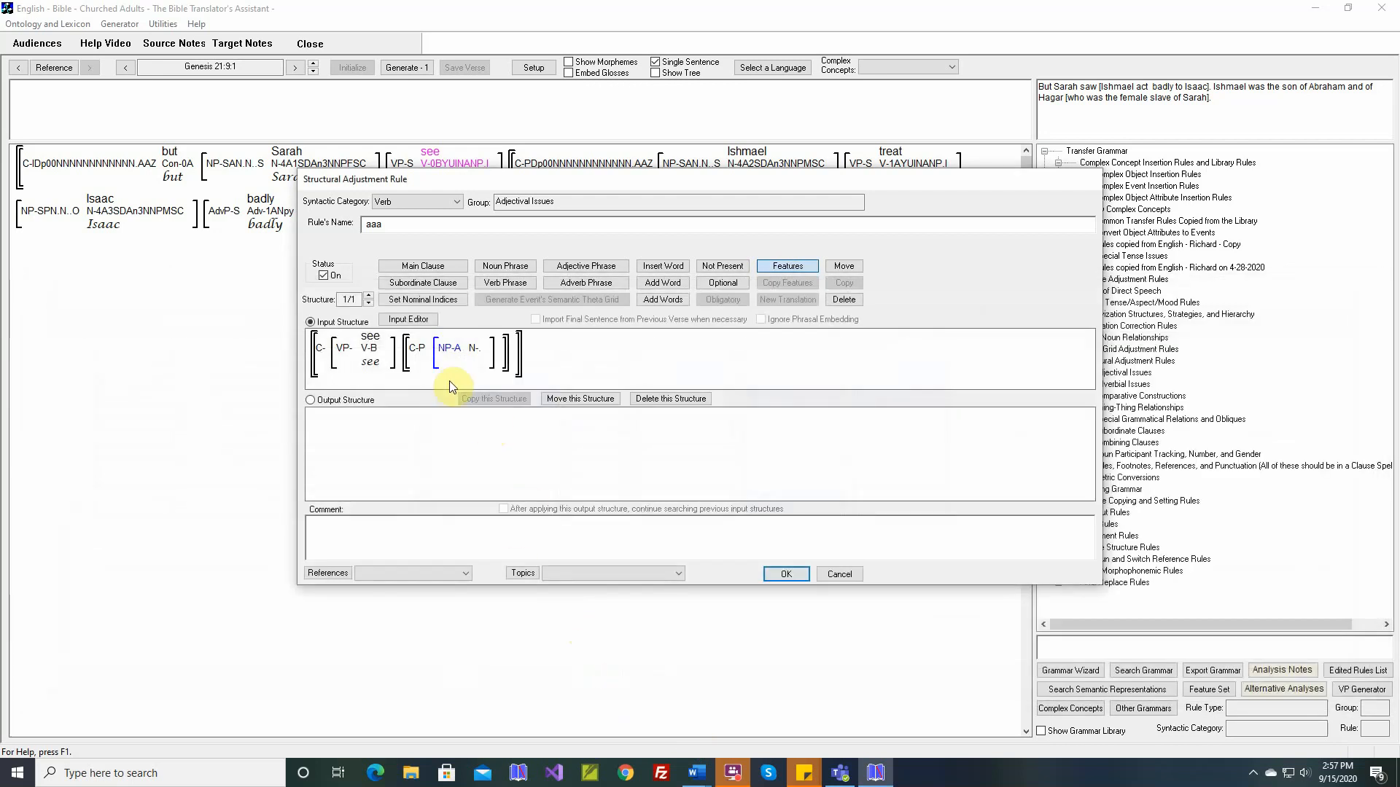
Step: Begin the output structure and copy the embedded clause's agent noun phrase to between the see verb phrase and the embedded clause
left_click(344, 399)
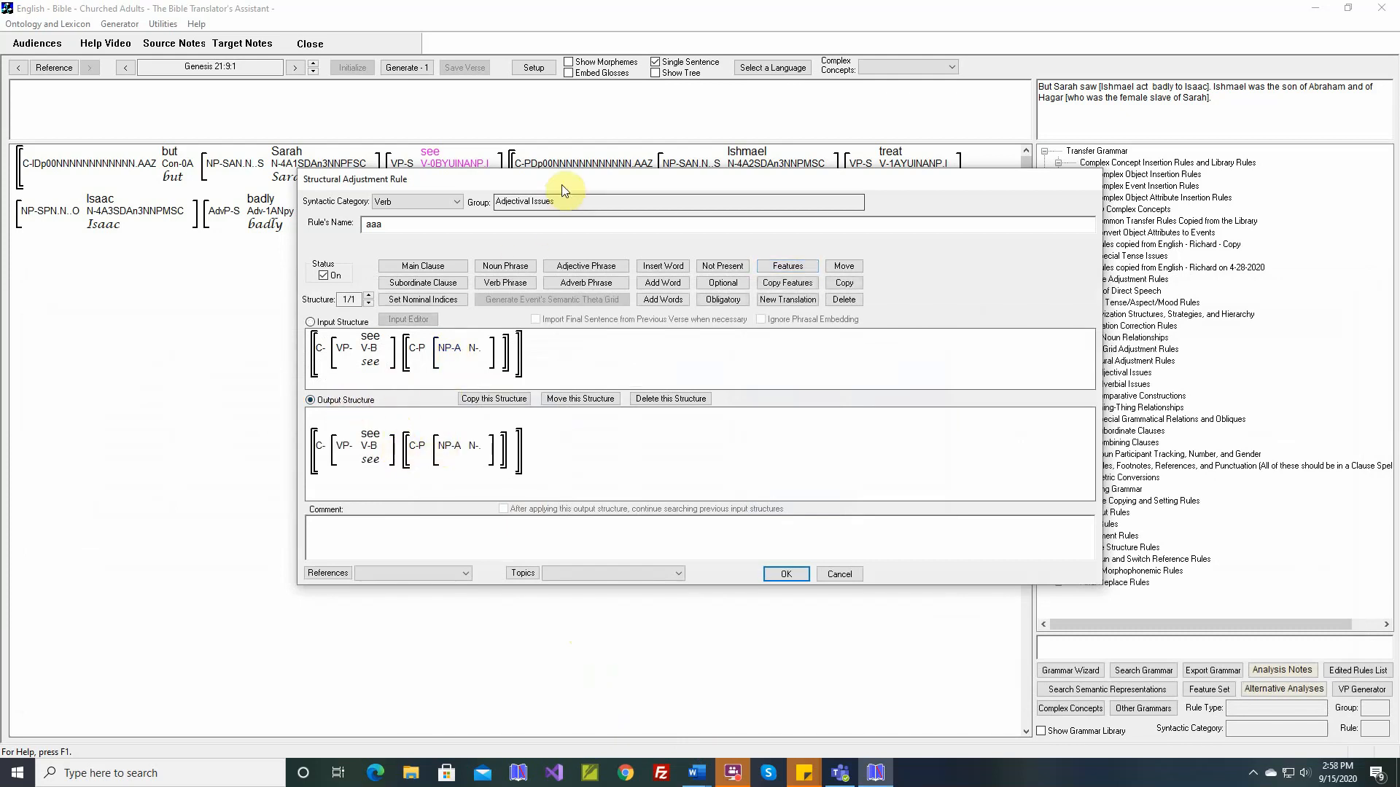
left_click_drag(562, 188, 556, 295)
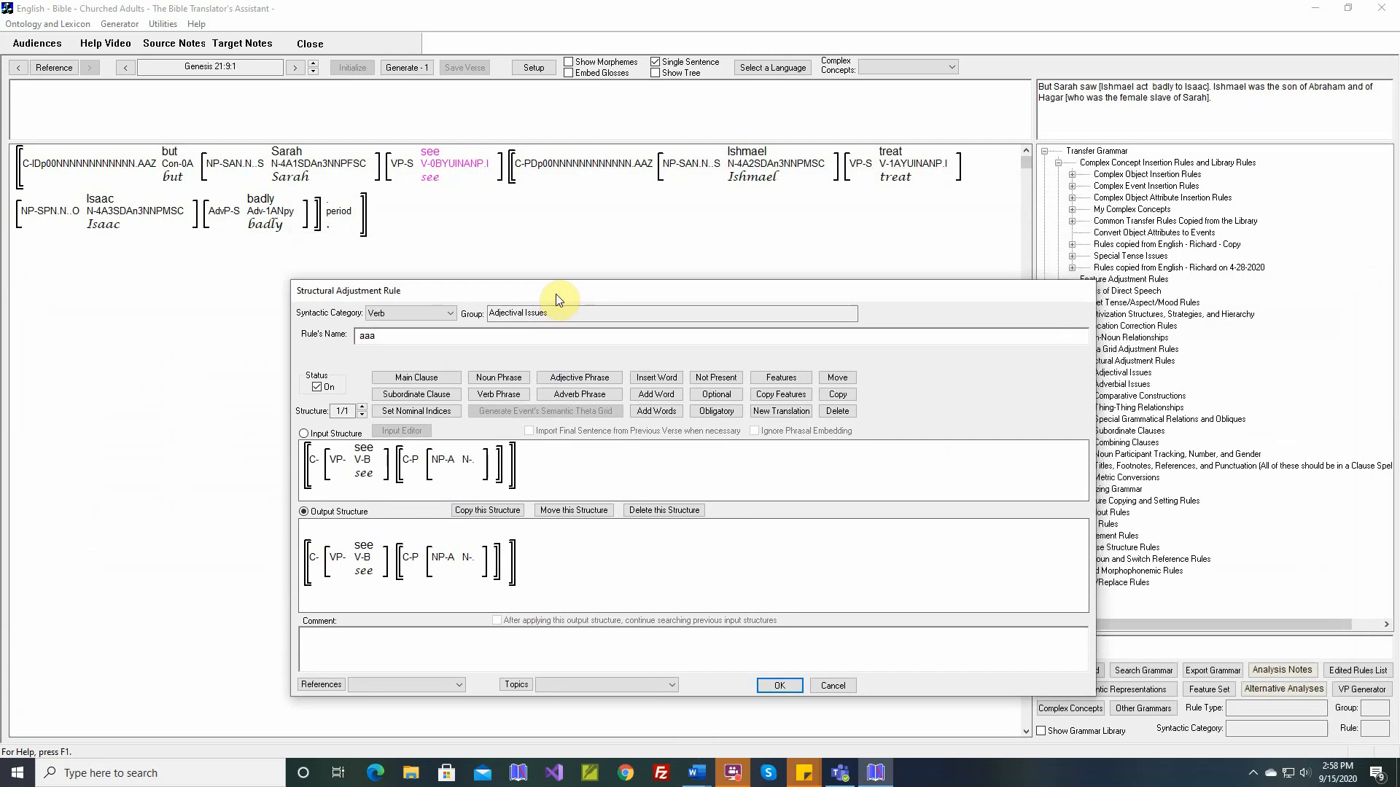
mouse_move(685, 165)
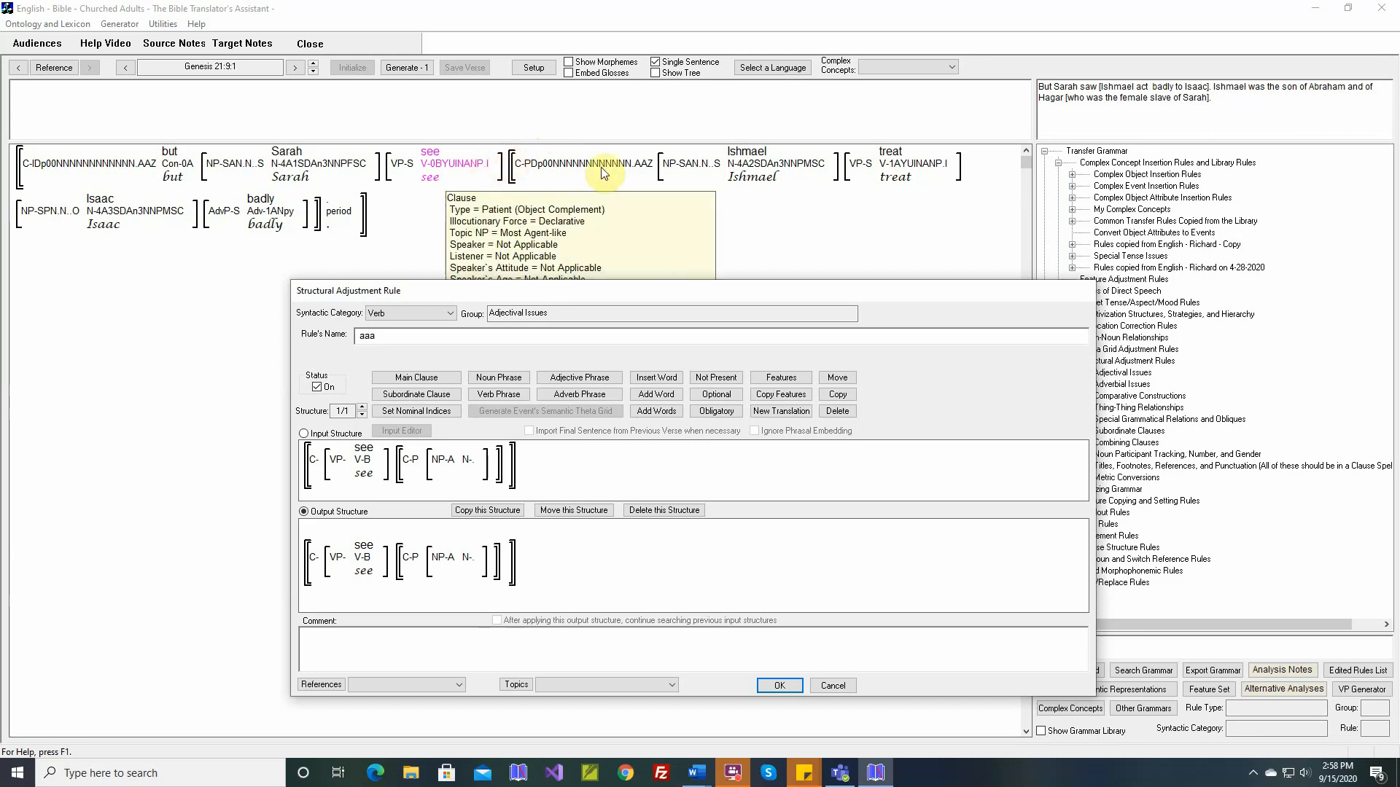
mouse_move(751, 173)
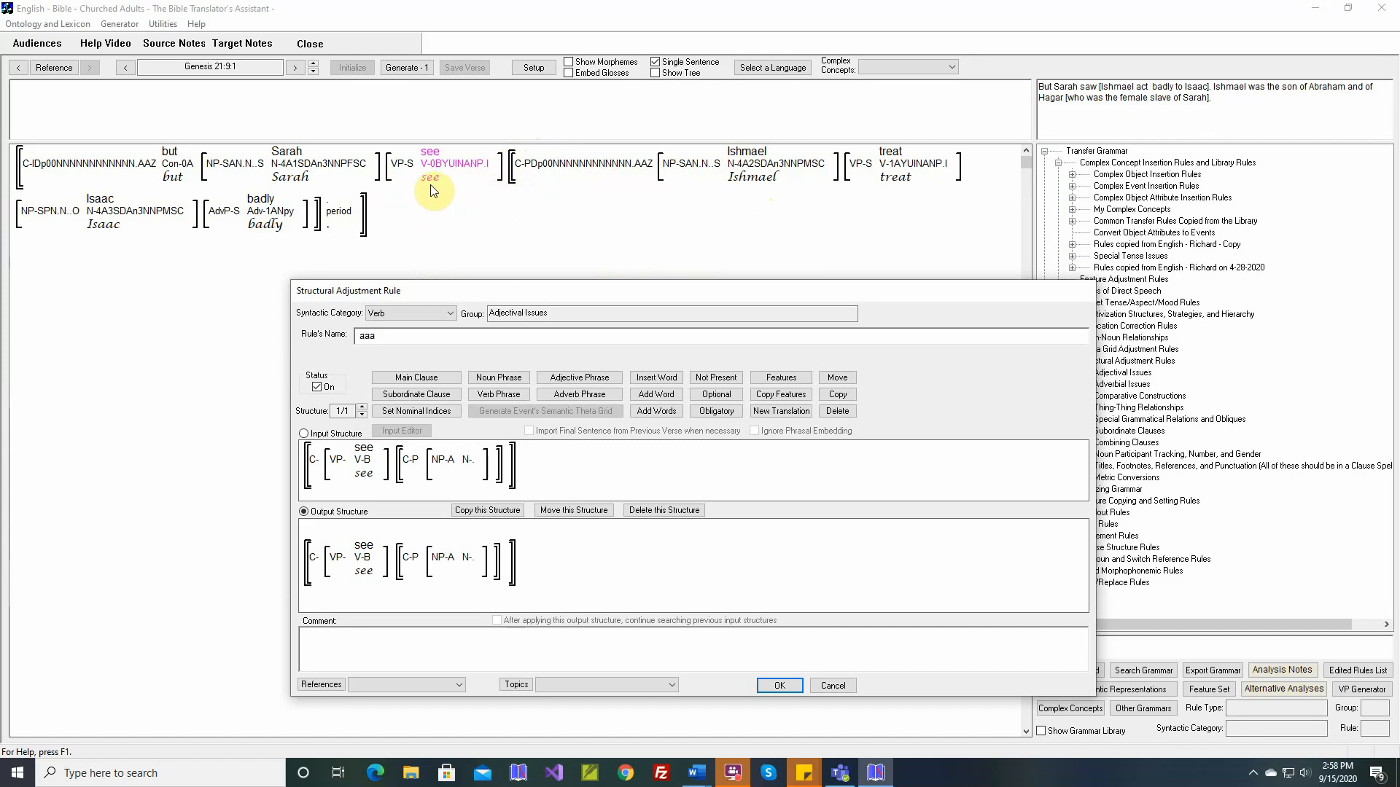
mouse_move(459, 199)
mouse_move(536, 186)
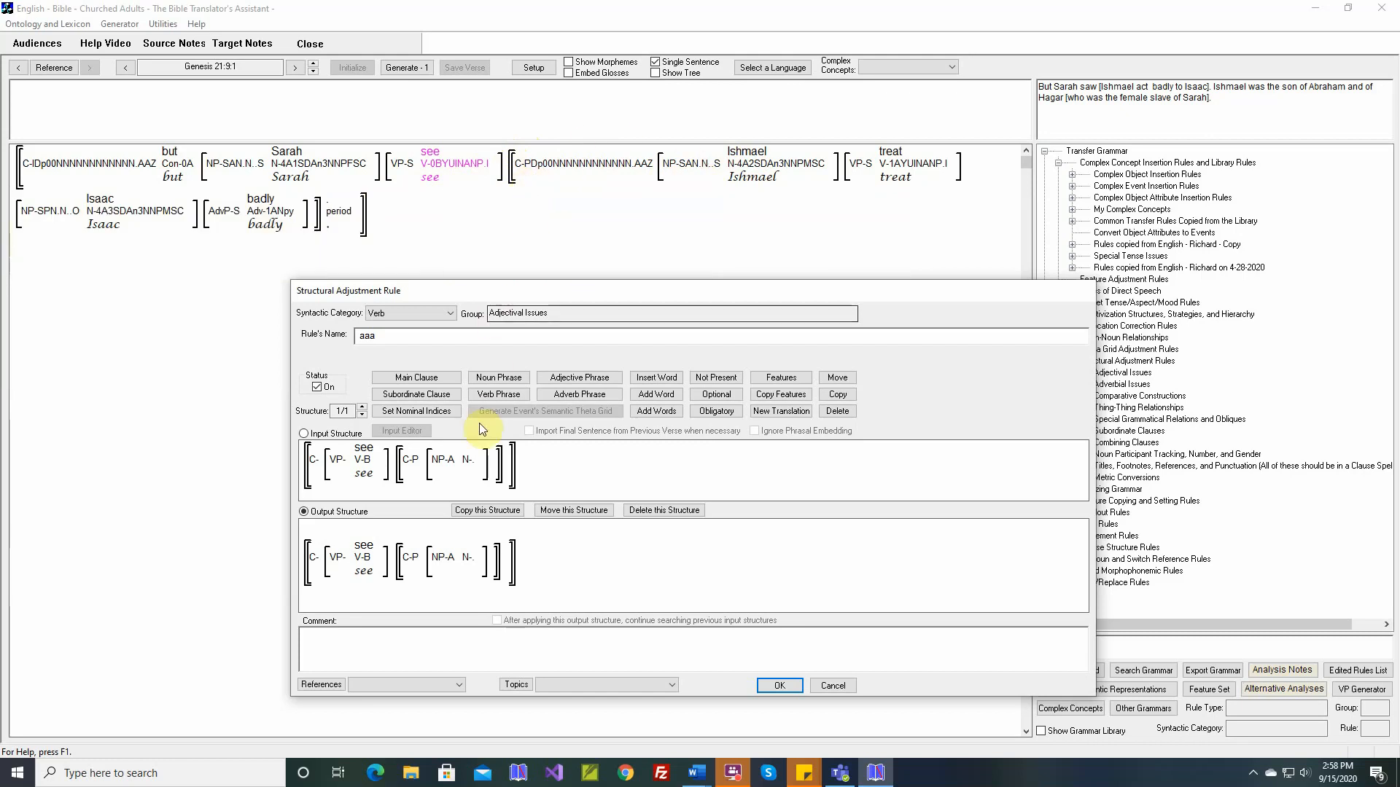
left_click(838, 395)
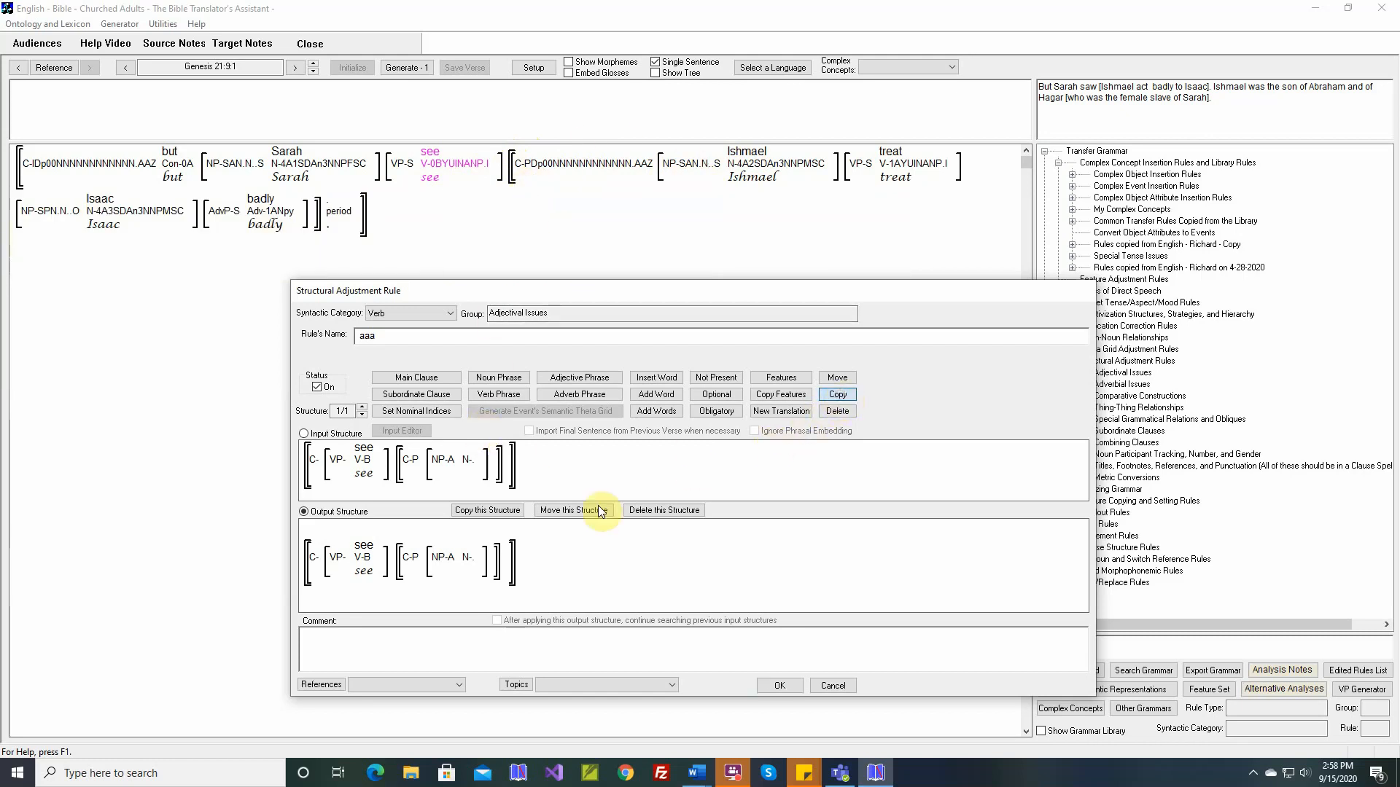
left_click(445, 559)
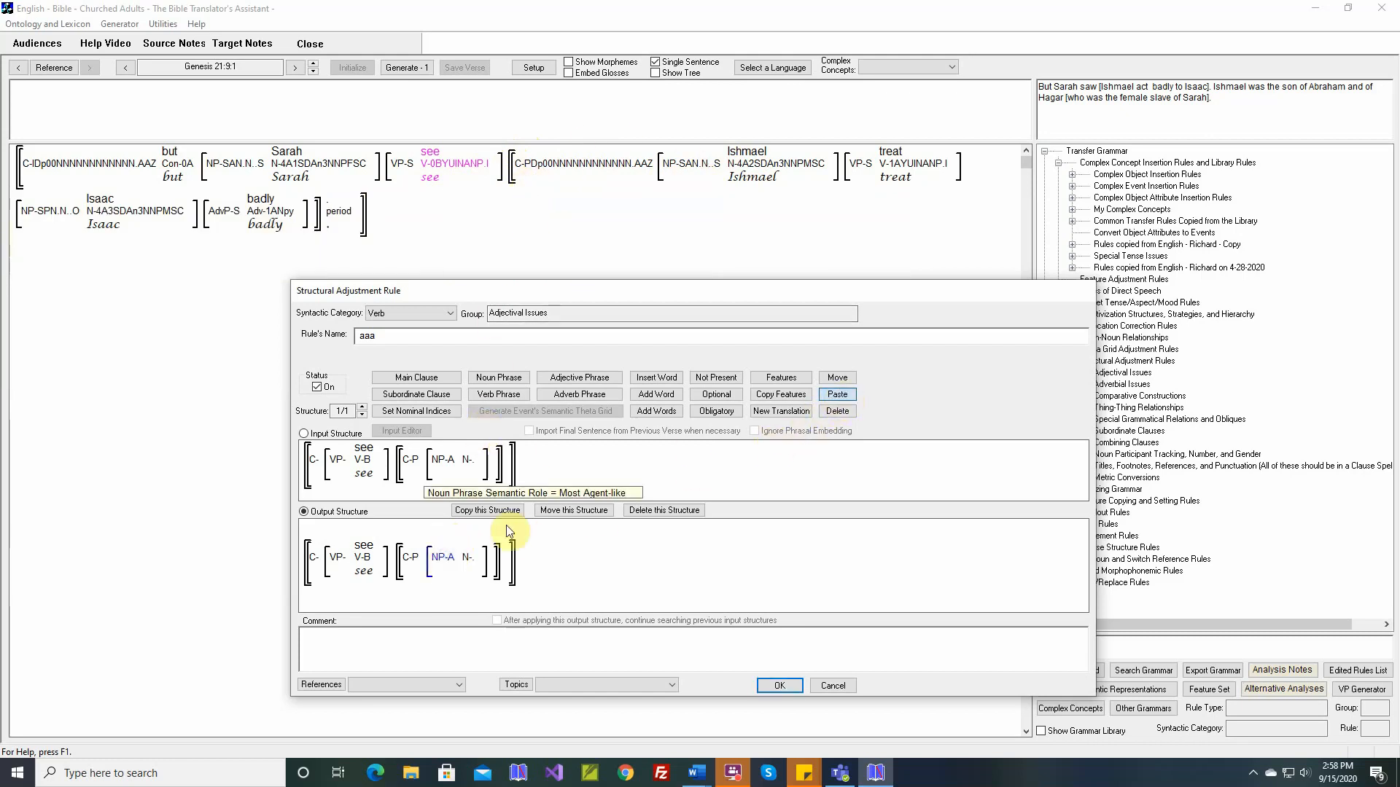
left_click(394, 566)
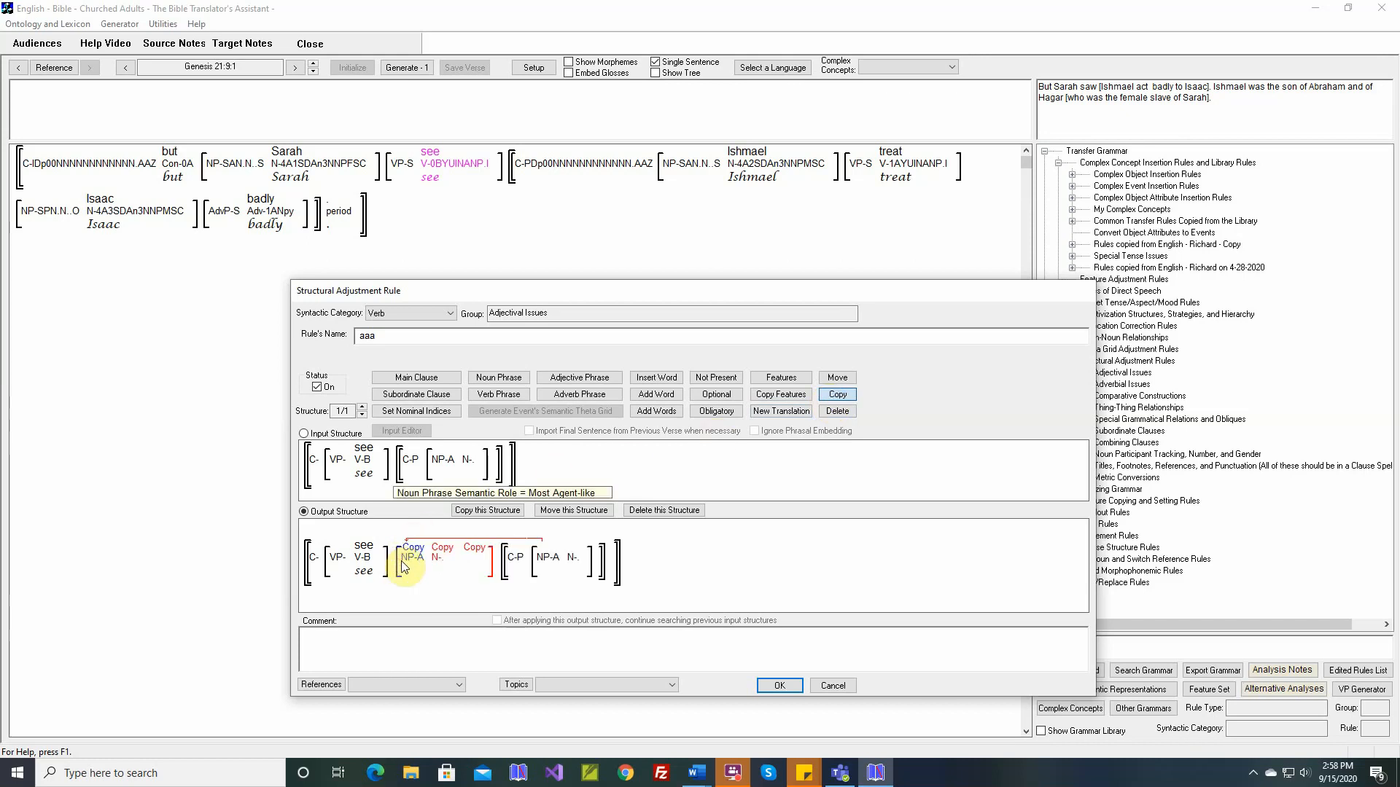
Step: Set the copied noun phrase's semantic role to Most Patient-like and its grammatical relation to Object
left_click(780, 377)
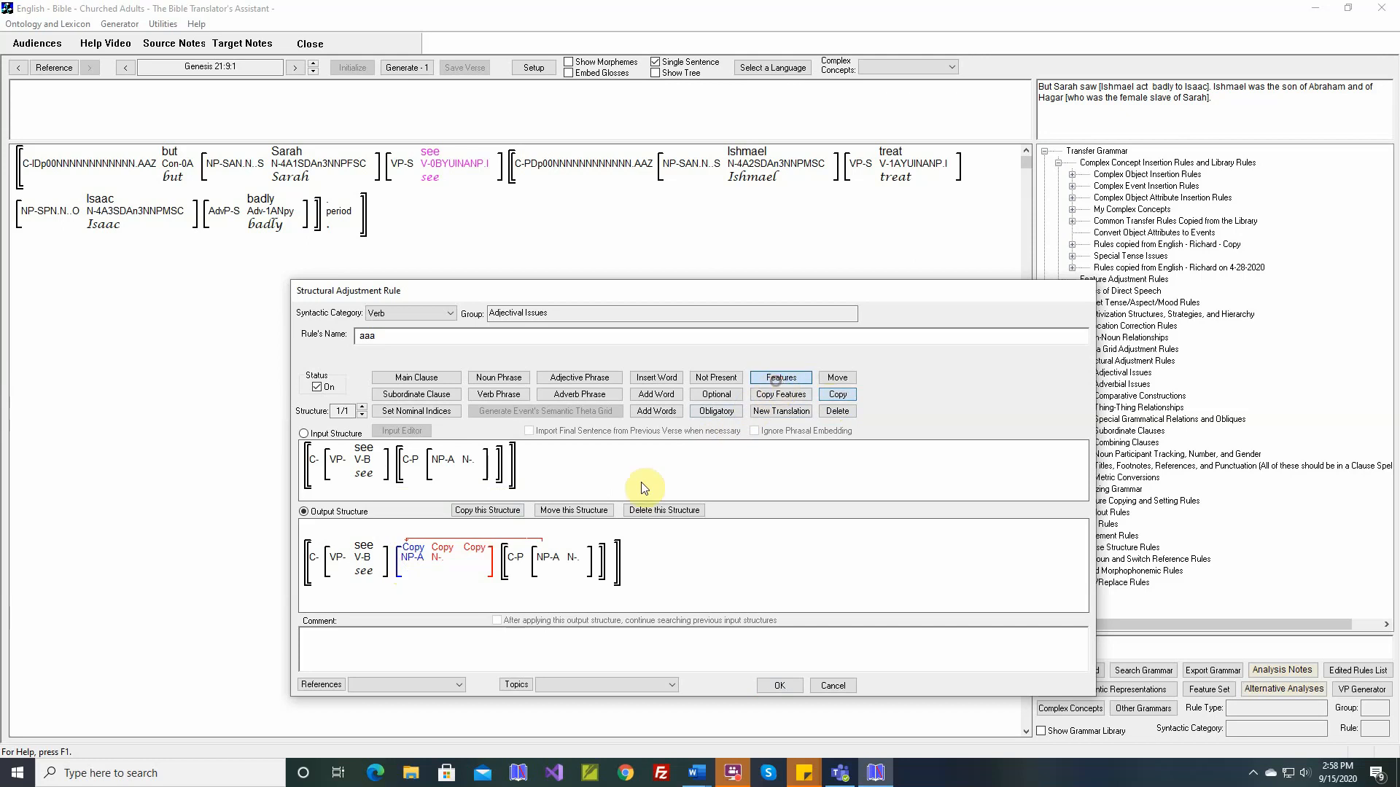
left_click(423, 561)
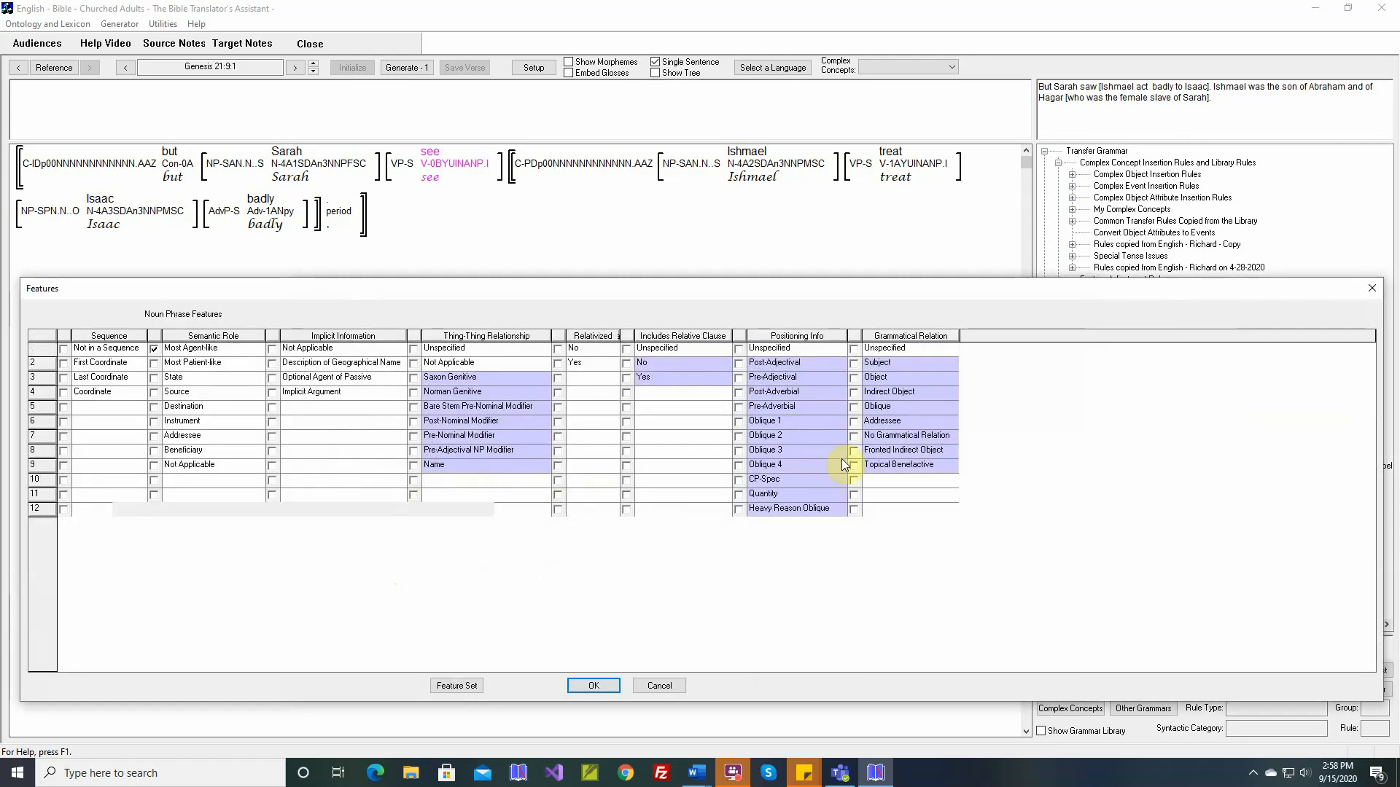
left_click(154, 363)
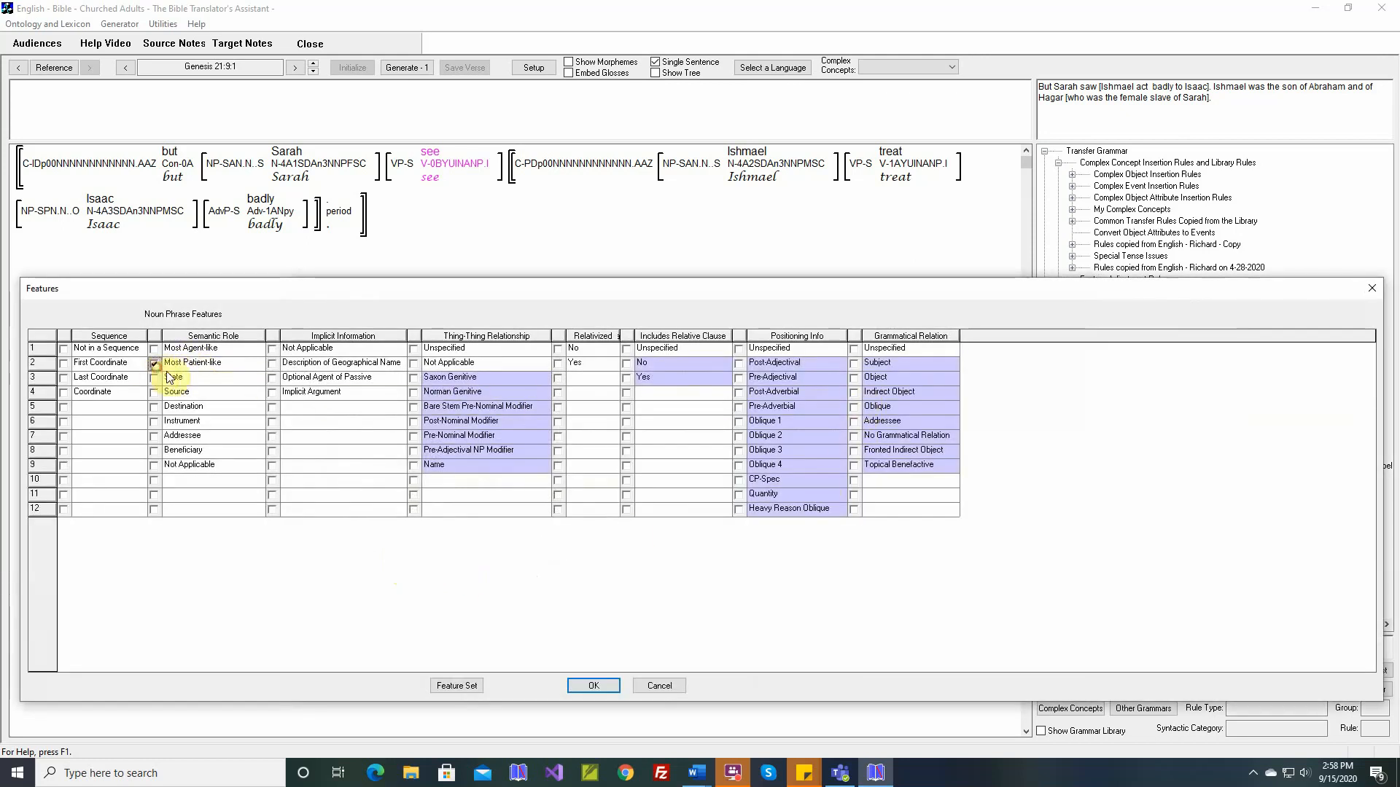
left_click(854, 379)
left_click(612, 685)
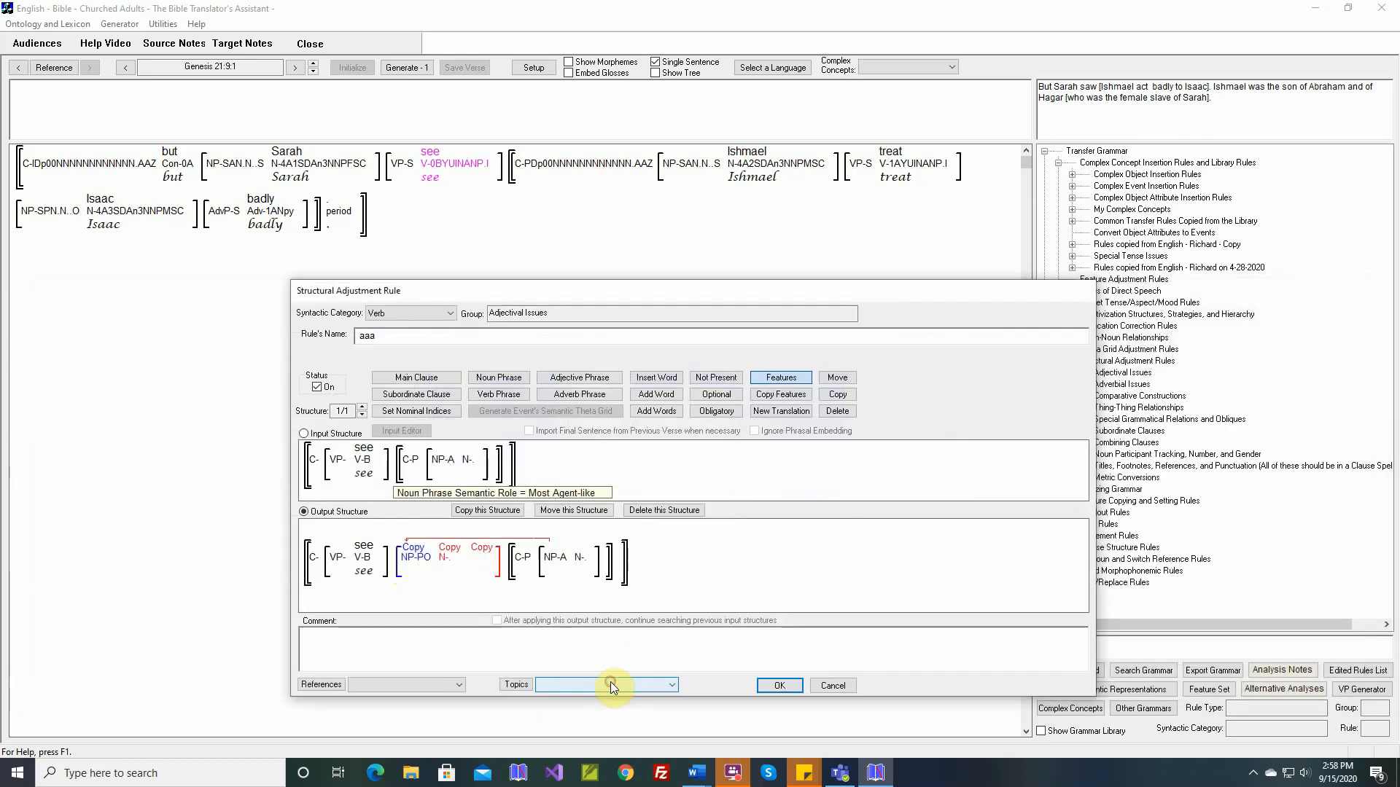
Step: Set the surface realization of the noun inside the embedded clause to Big Pro Plus in the output structure
left_click(582, 560)
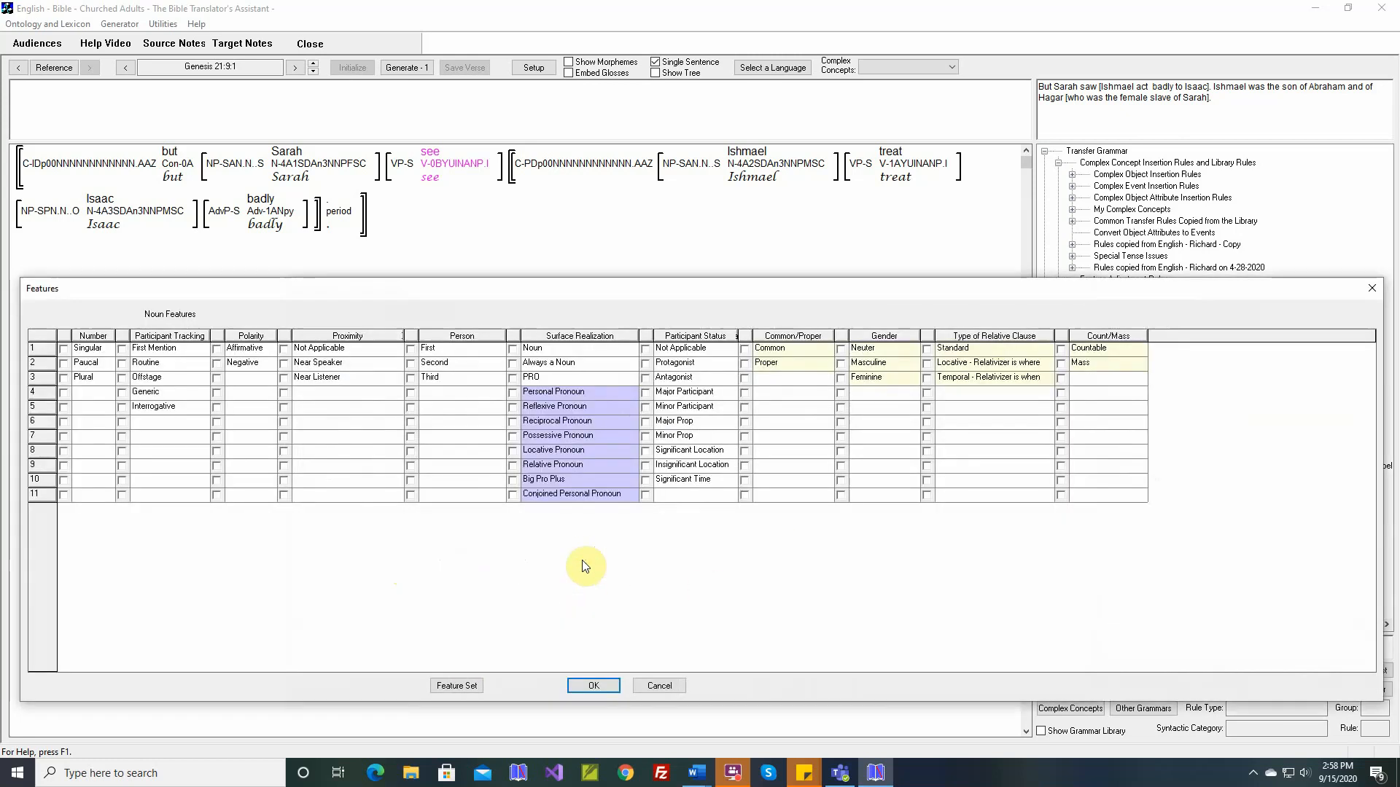
left_click(513, 479)
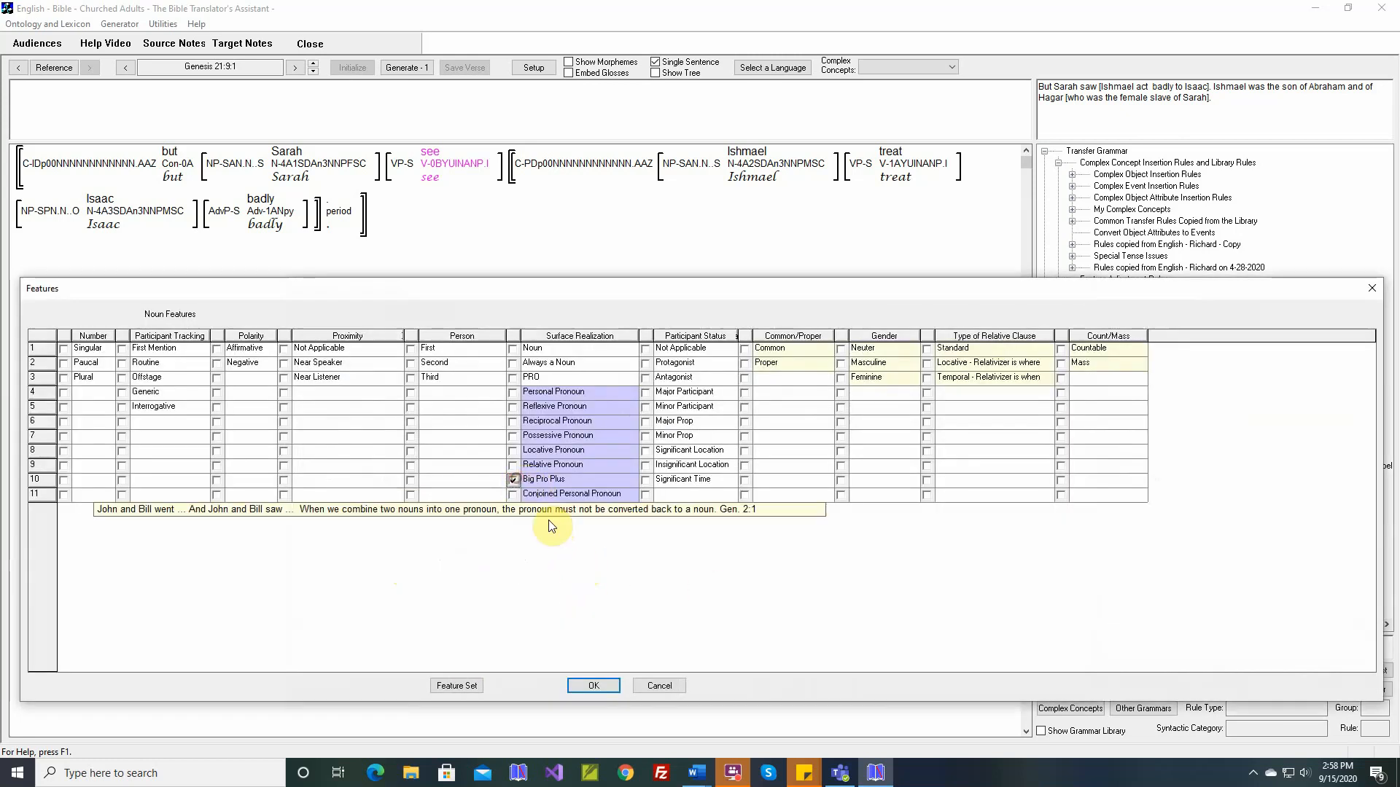
left_click(594, 685)
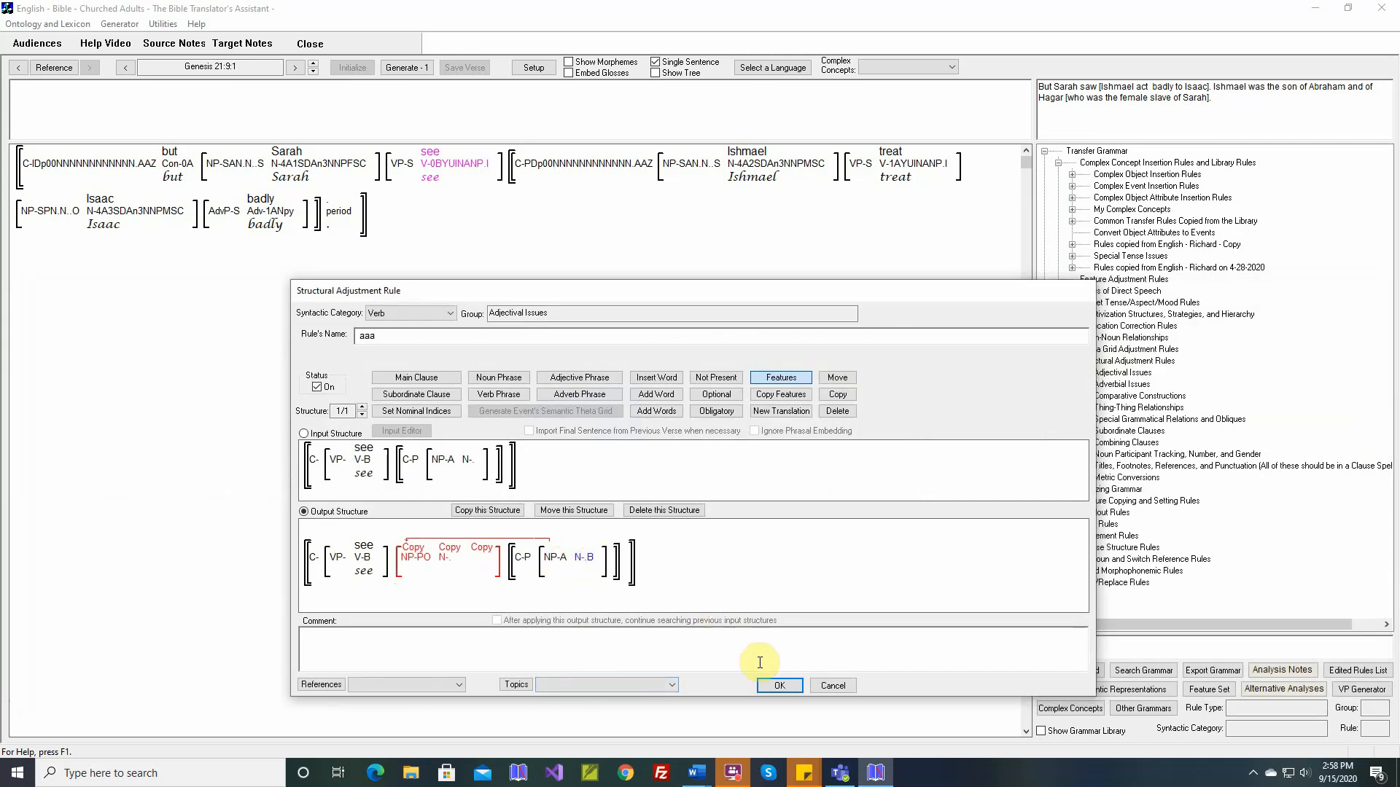
Step: Save the aaa structural adjustment rule and generate the target text for Genesis 21:9
left_click(775, 686)
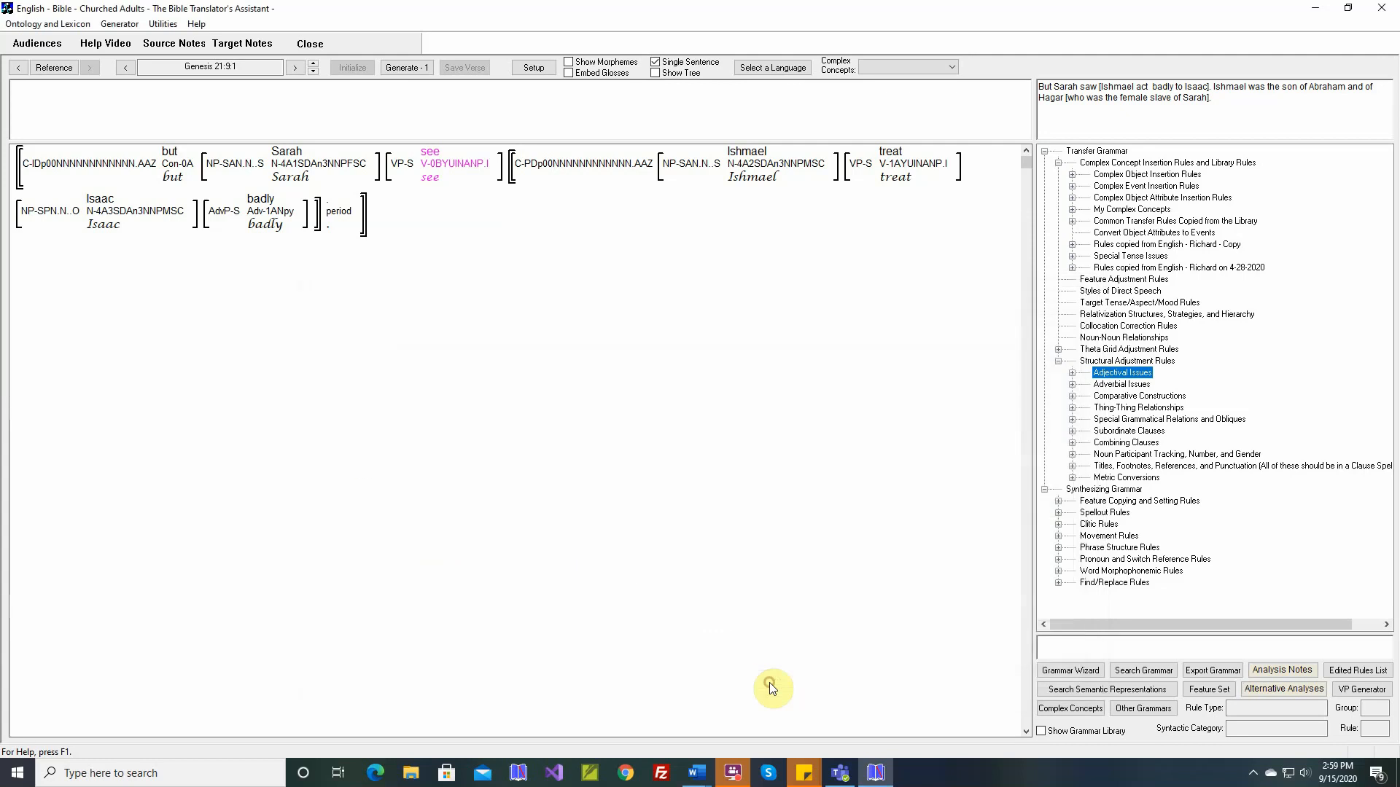
left_click(417, 68)
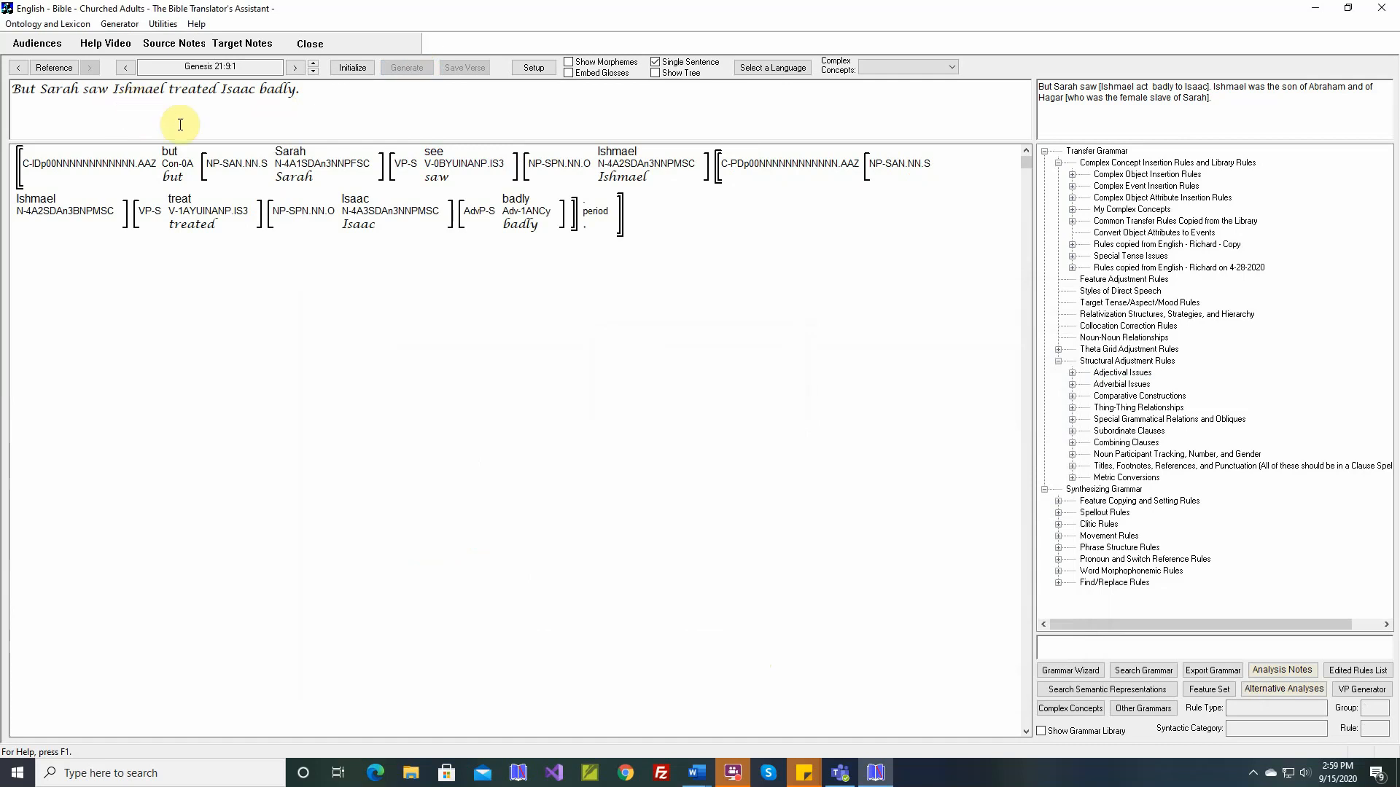
mouse_move(611, 179)
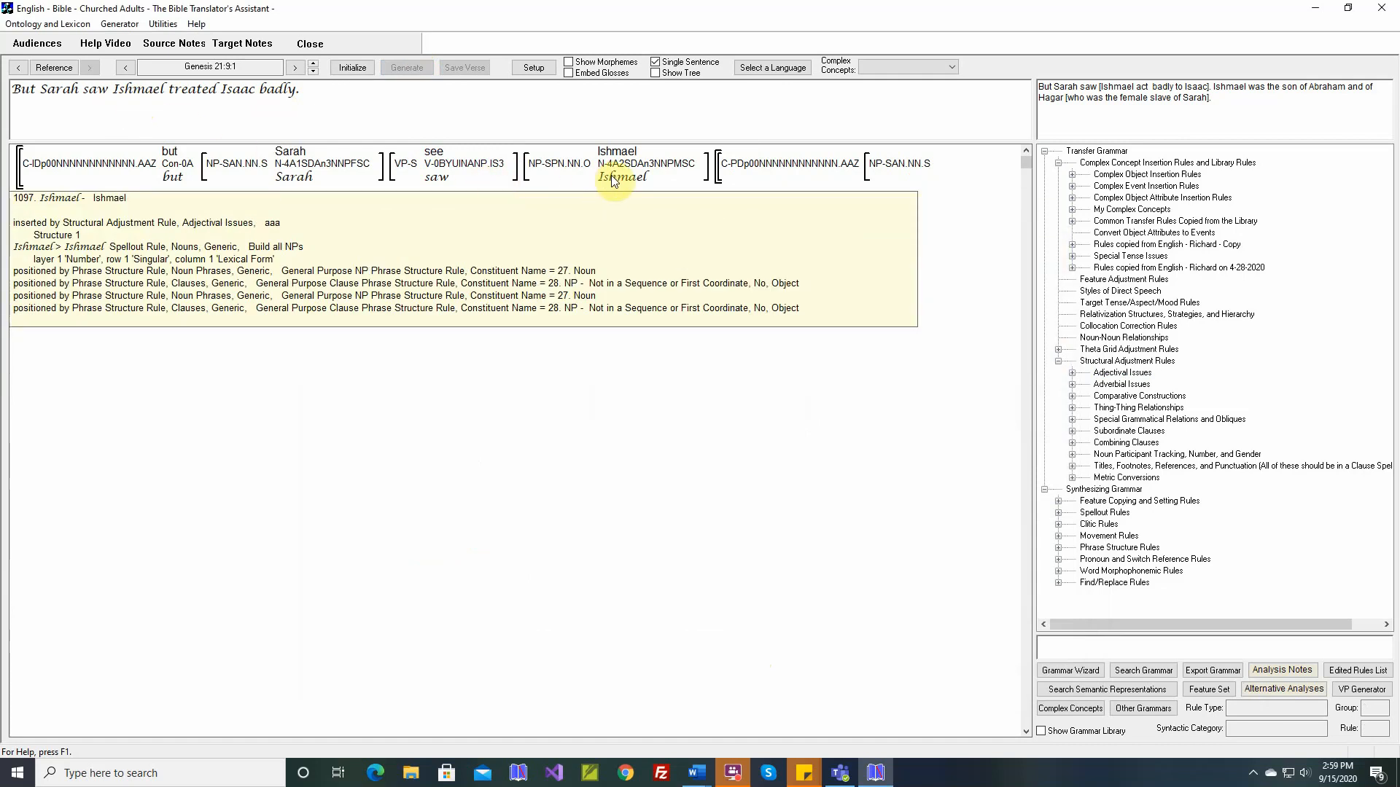